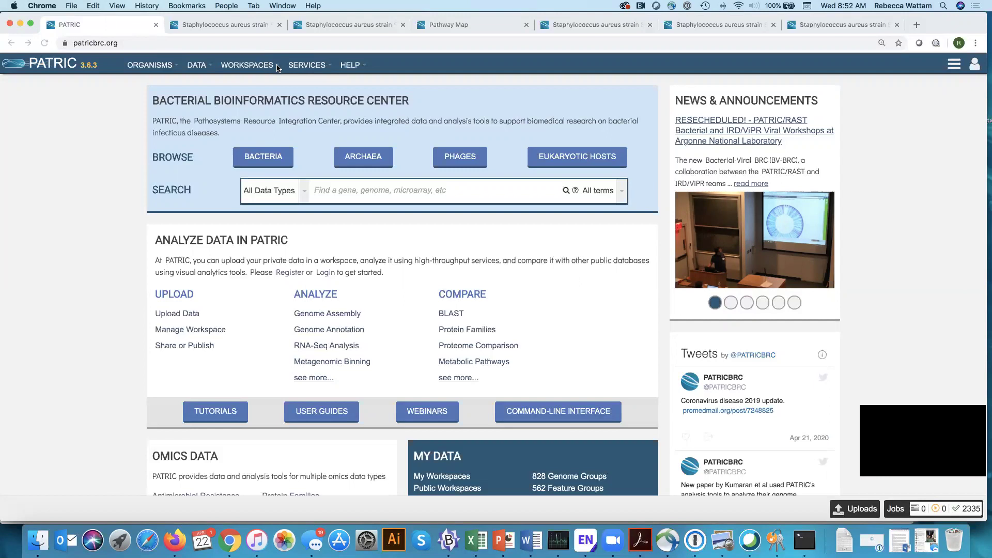
From Workspaces > My Genomes, select Staphylococcus aureus strain S22_S148 and open its Genome View overview.
left_click(277, 69)
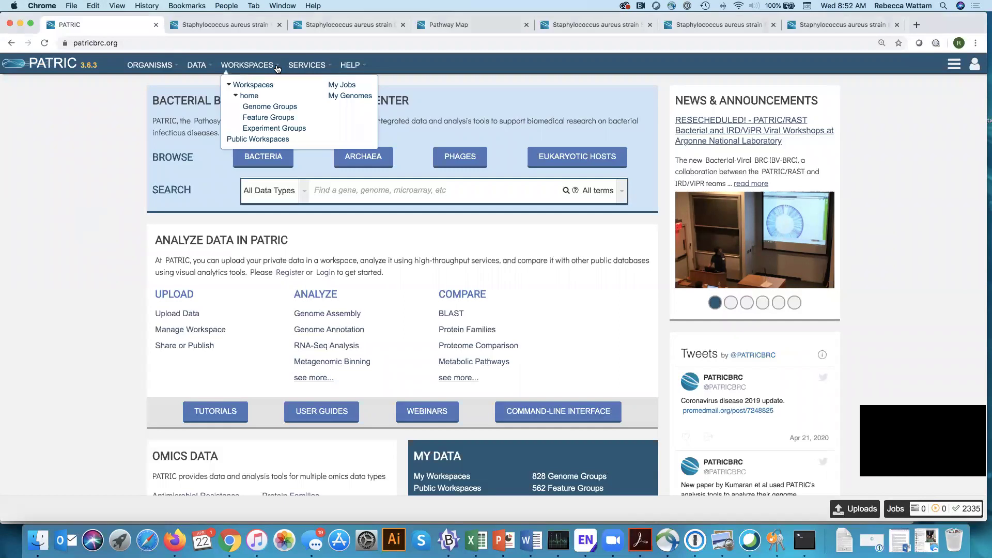
left_click(345, 97)
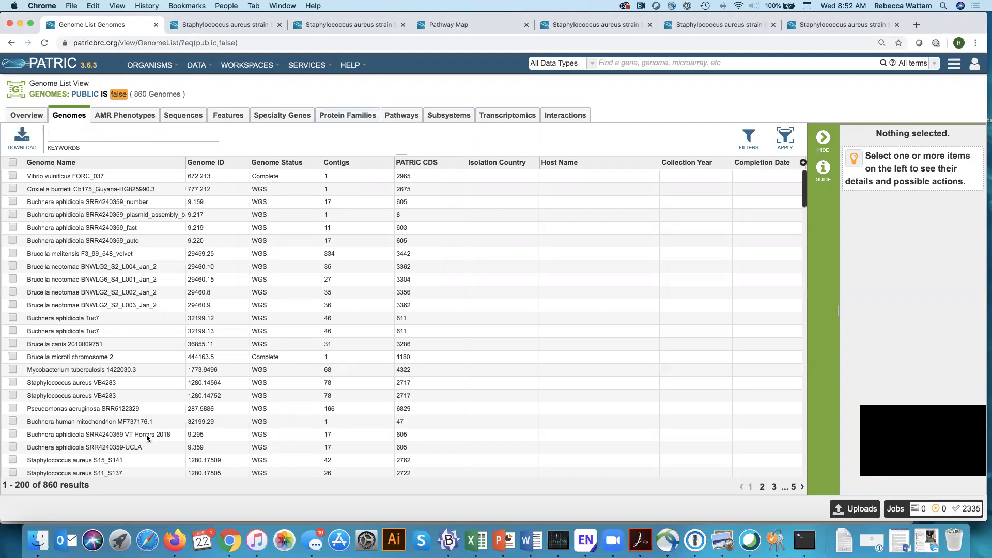
scroll(146, 438, "down", 5)
scroll(147, 438, "down", 5)
scroll(147, 438, "down", 1)
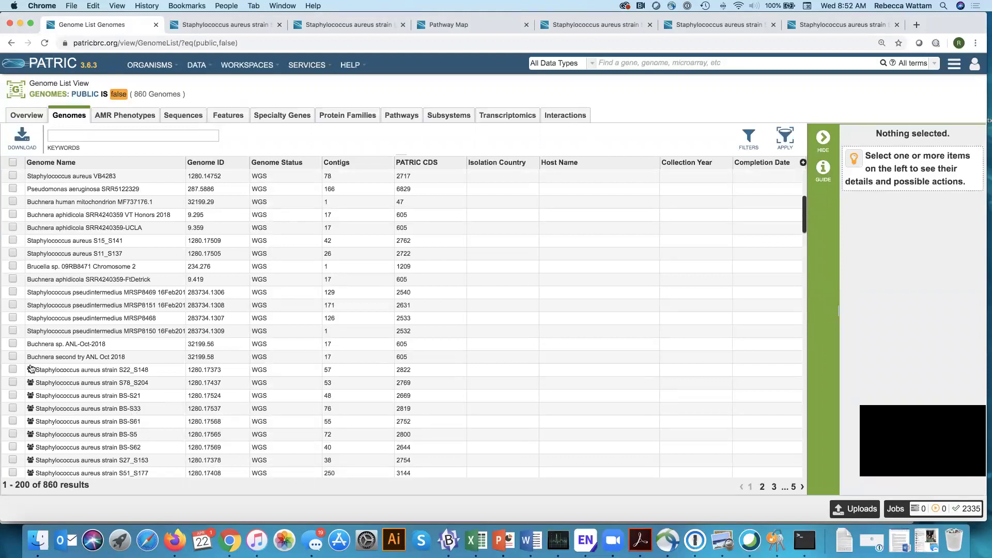
mouse_move(29, 373)
left_click(13, 370)
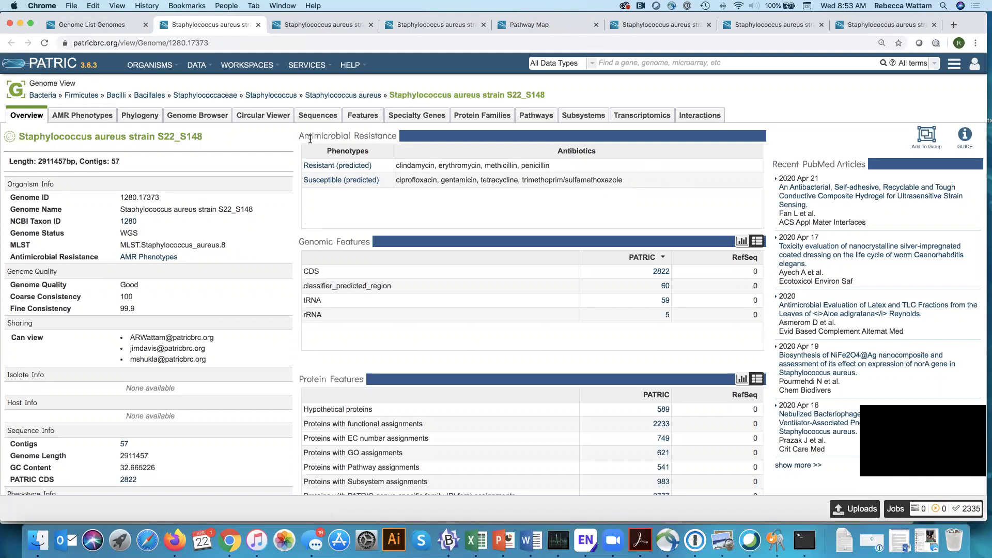
mouse_move(303, 136)
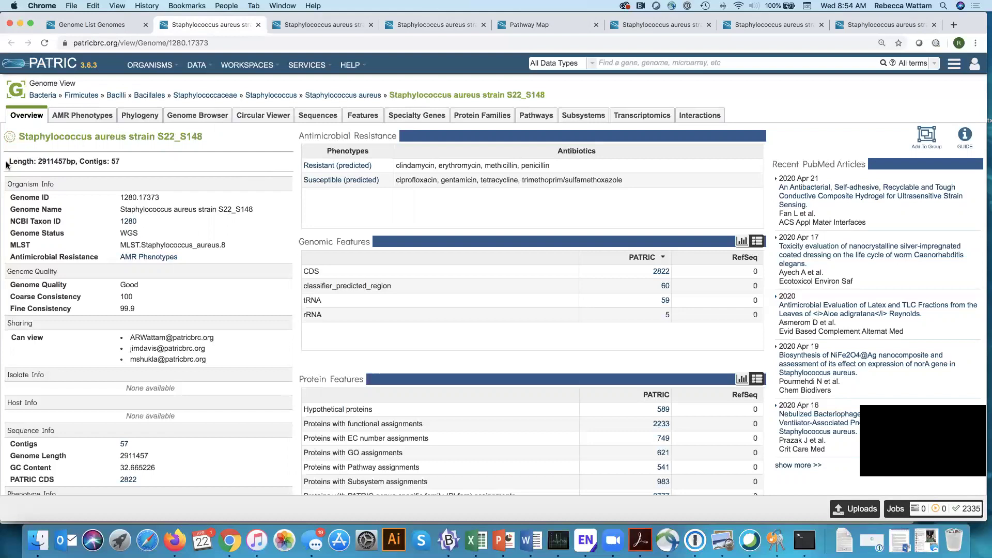
scroll(212, 215, "down", 3)
scroll(169, 177, "up", 2)
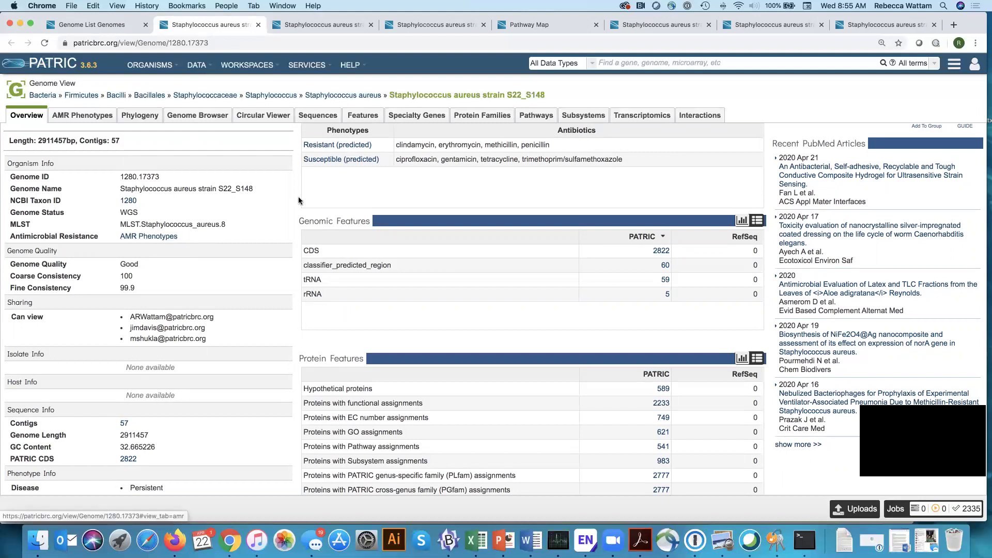
scroll(212, 282, "down", 1)
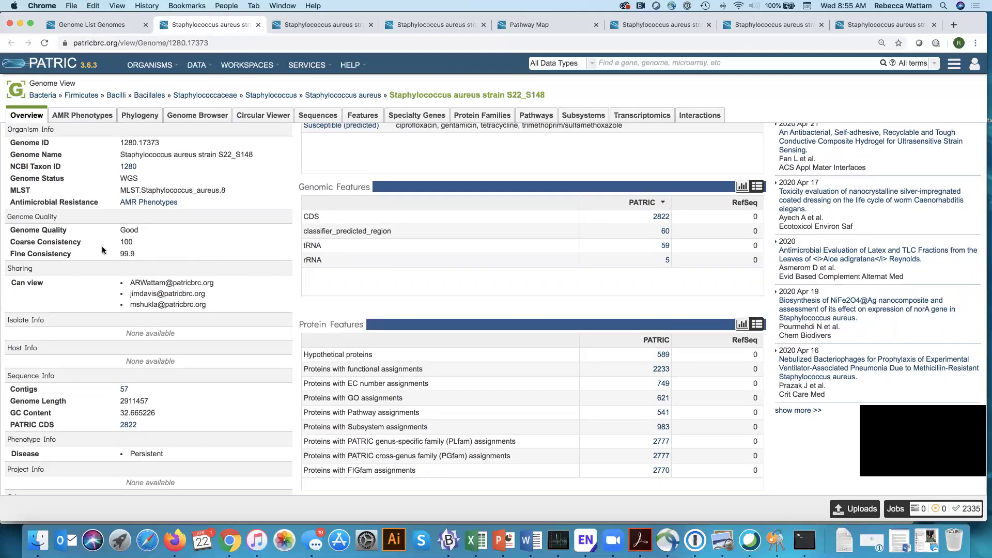
scroll(203, 255, "up", 1)
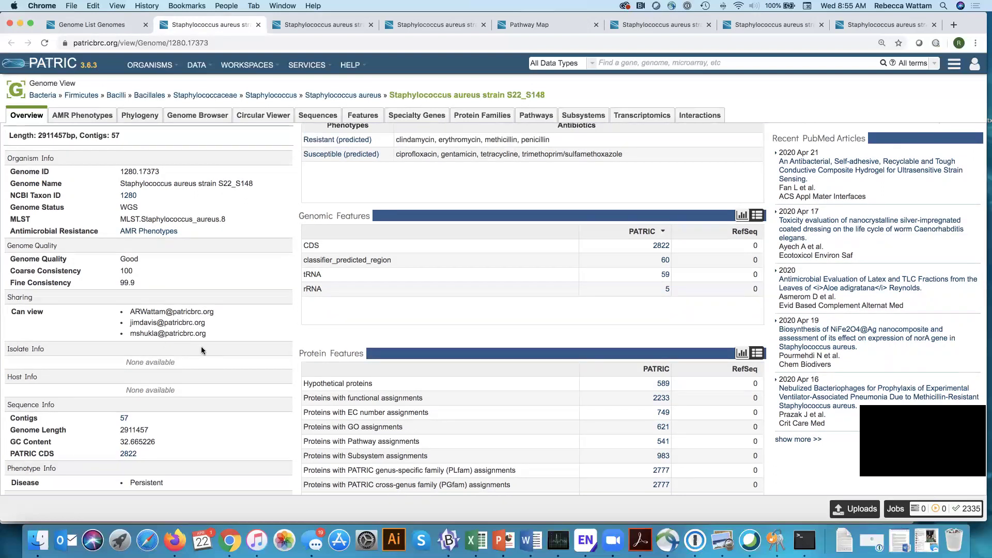
scroll(202, 351, "down", 1)
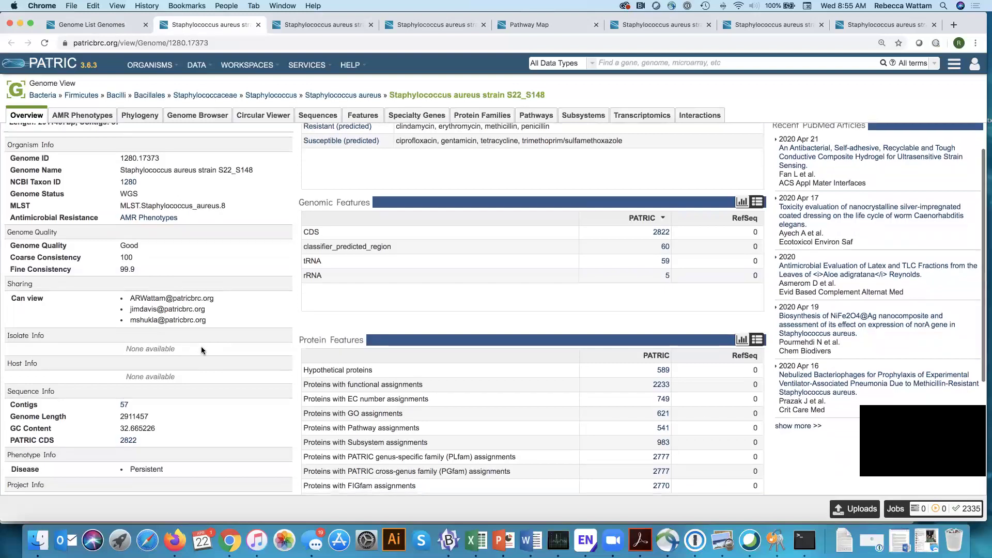
scroll(202, 351, "down", 1)
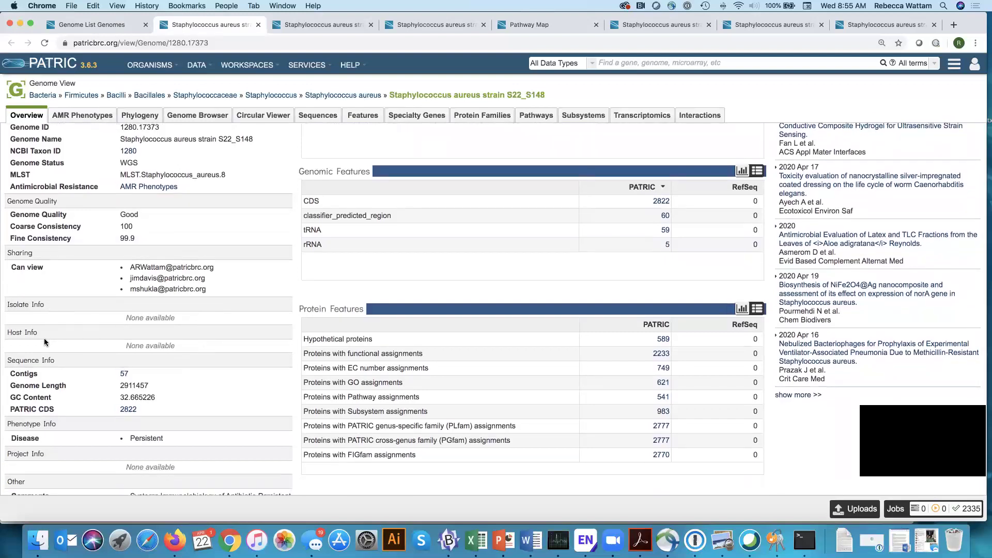
scroll(154, 337, "up", 3)
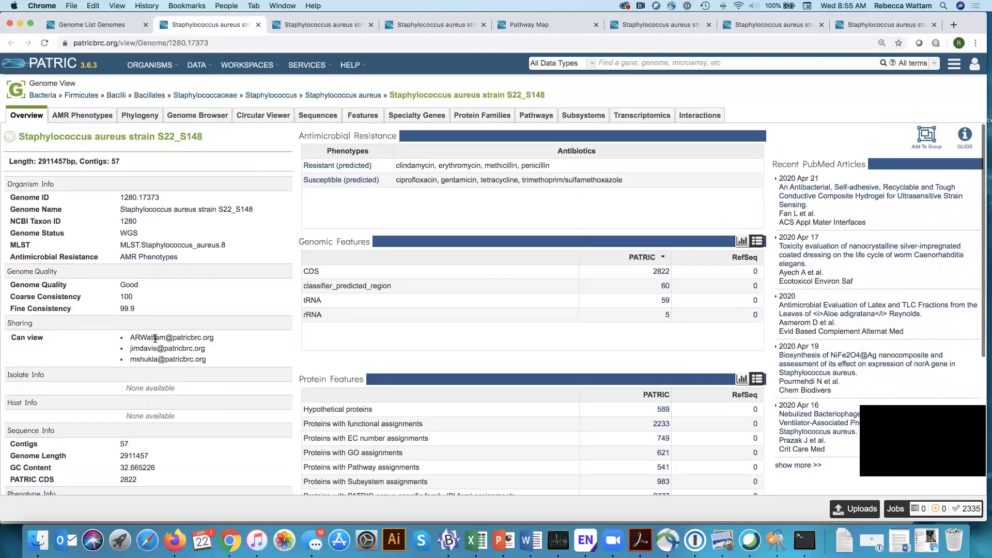
scroll(155, 338, "down", 4)
scroll(155, 339, "up", 4)
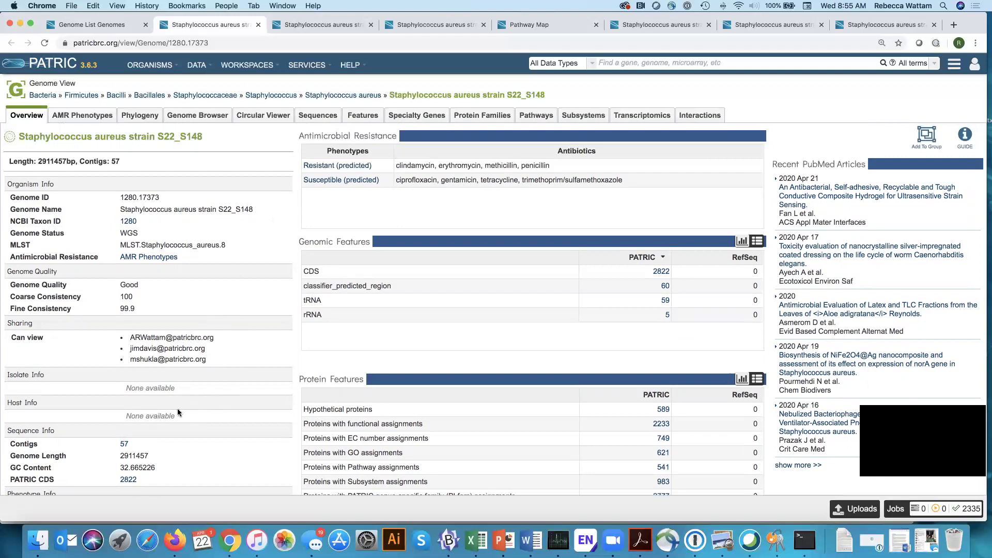
scroll(187, 401, "down", 5)
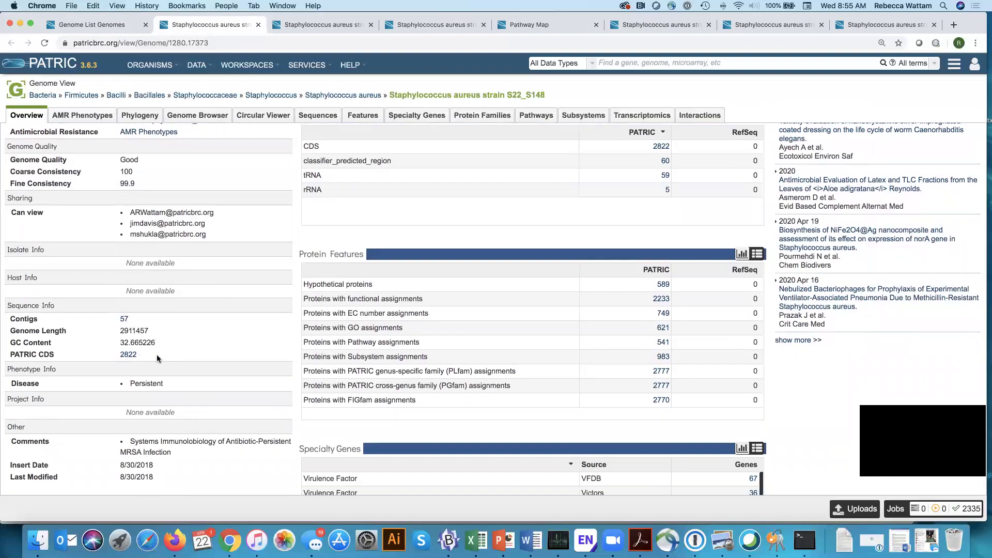
scroll(215, 359, "down", 3)
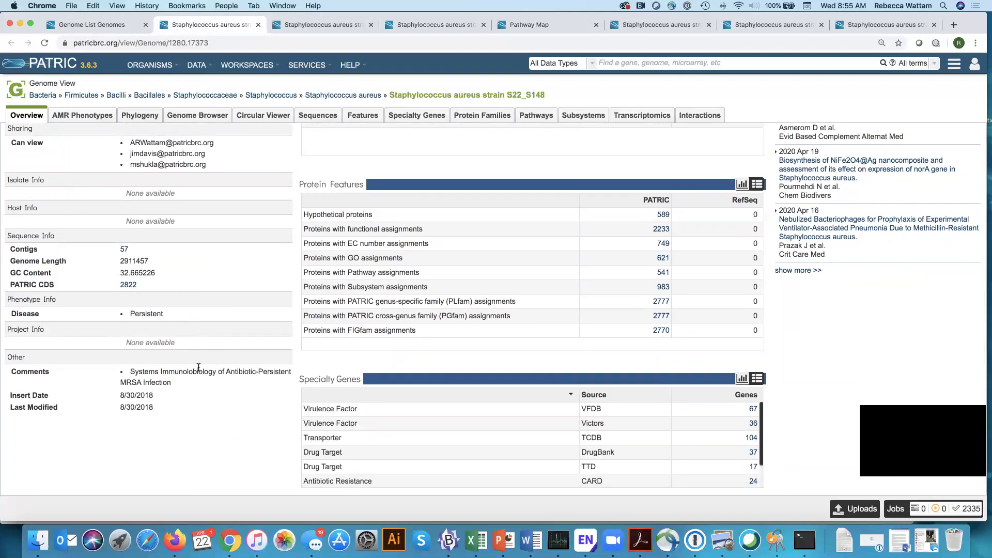
scroll(198, 367, "down", 1)
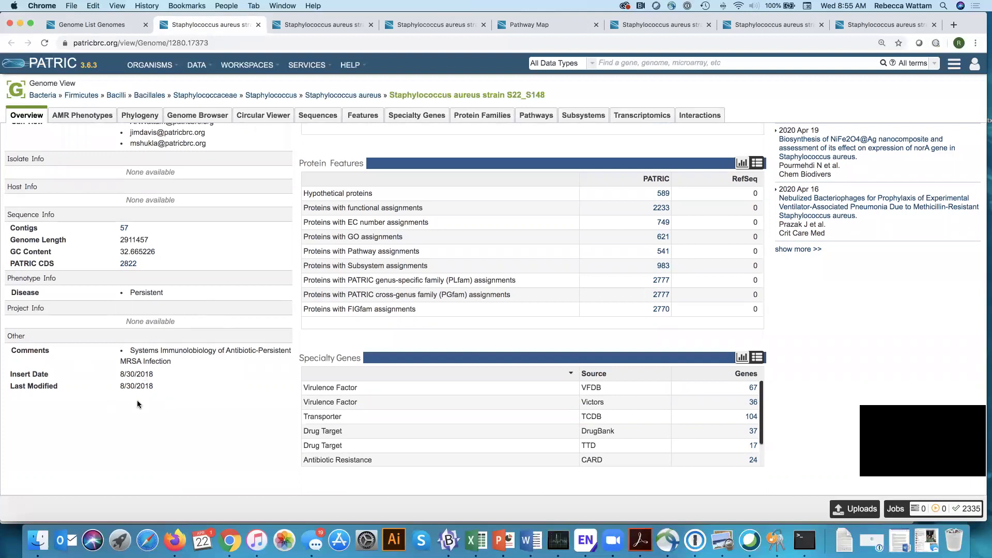
scroll(215, 380, "up", 7)
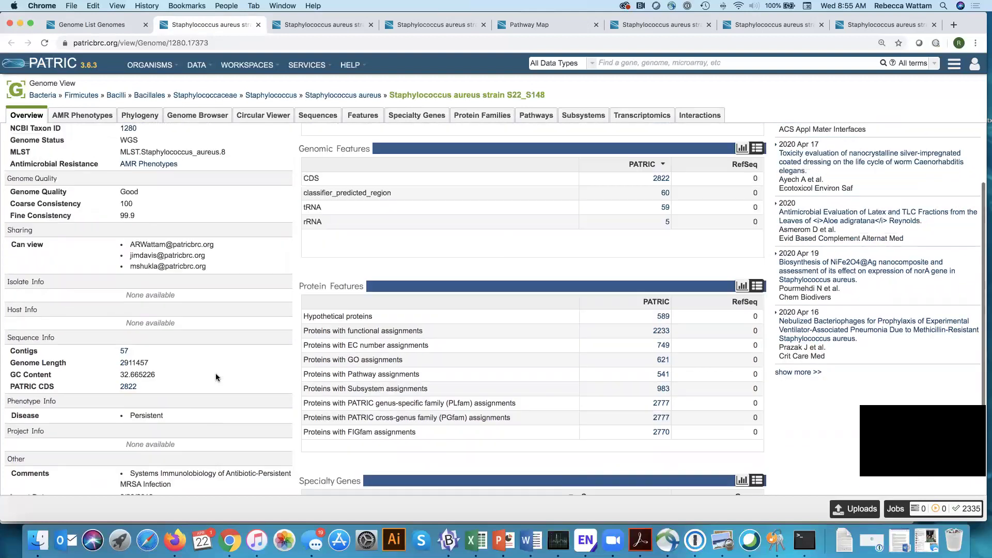
scroll(216, 378, "up", 3)
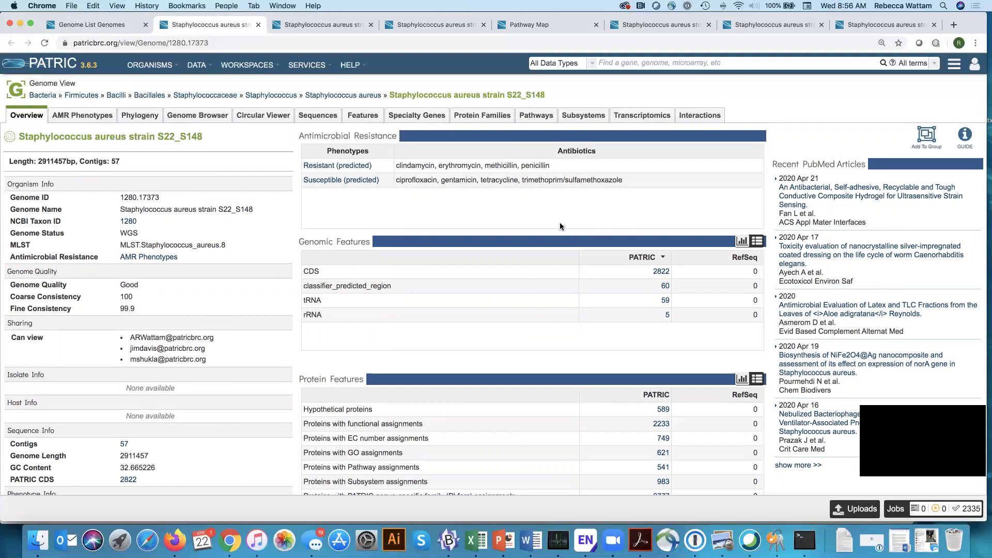
scroll(315, 202, "down", 2)
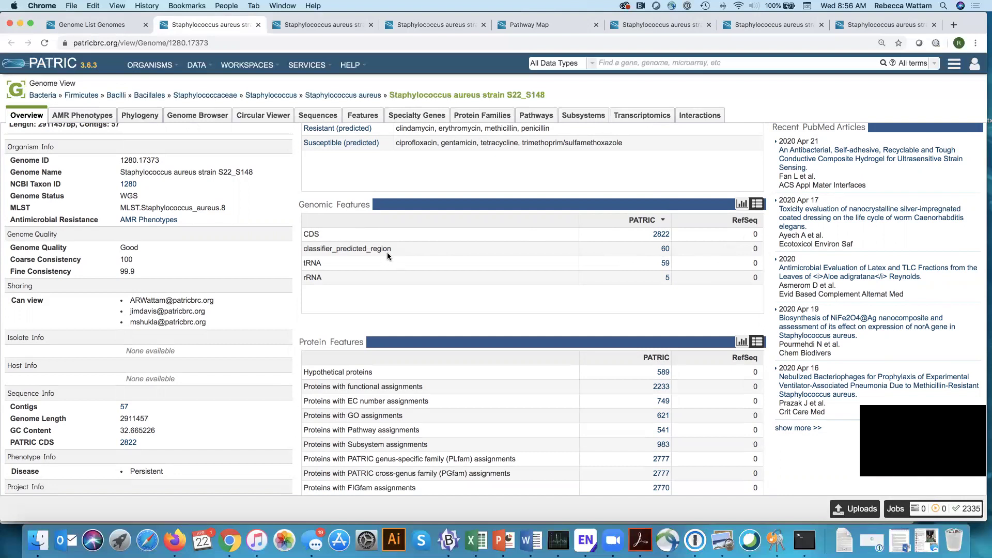
scroll(388, 256, "up", 1)
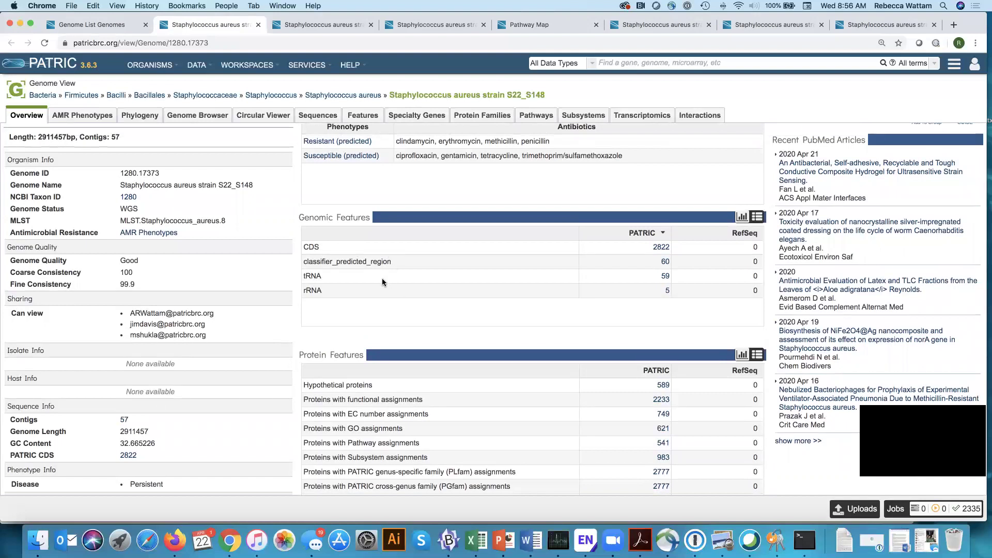
scroll(384, 295, "down", 3)
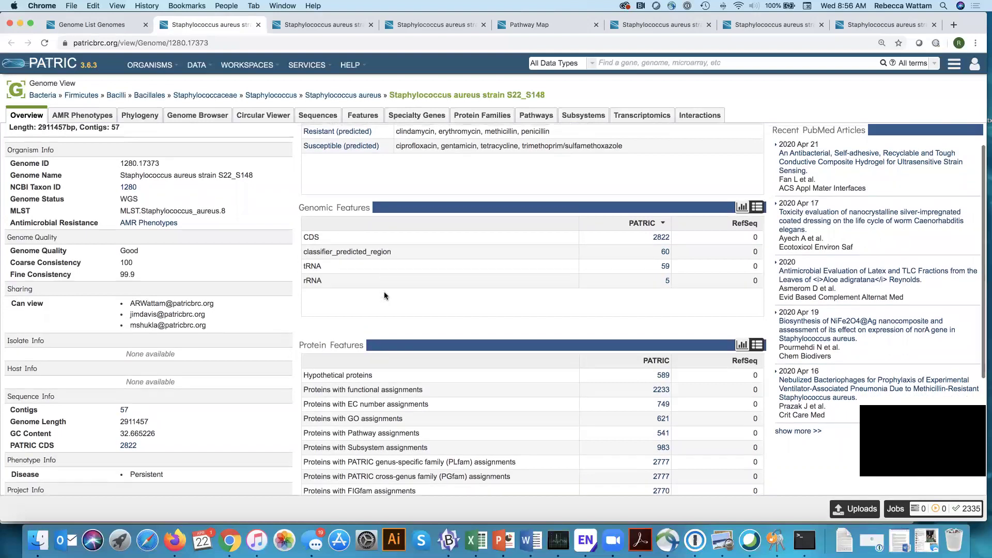
scroll(384, 295, "down", 3)
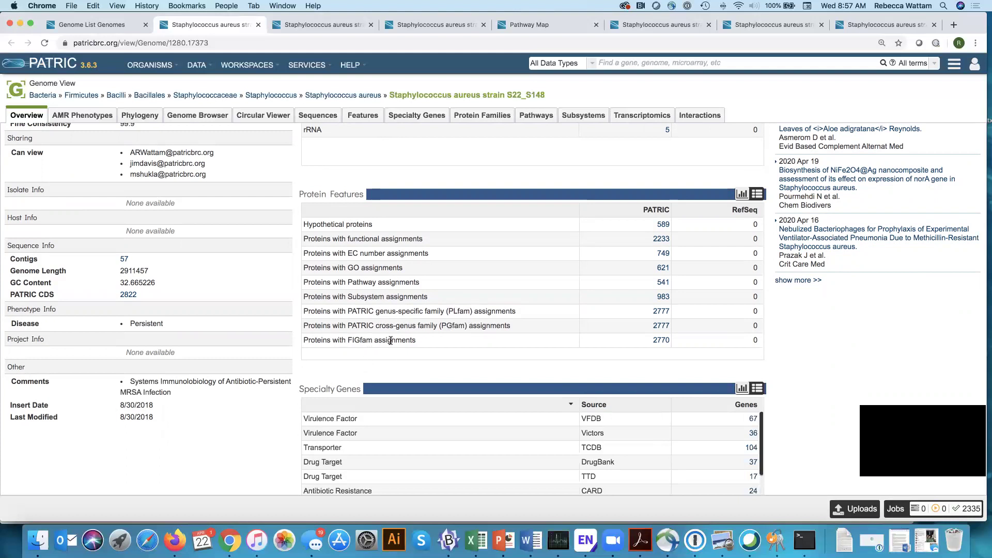
Review the S22_S148 overview: 67 VFDB virulence genes, 37 DrugBank targets, 24 CARD resistance genes.
scroll(391, 341, "down", 1)
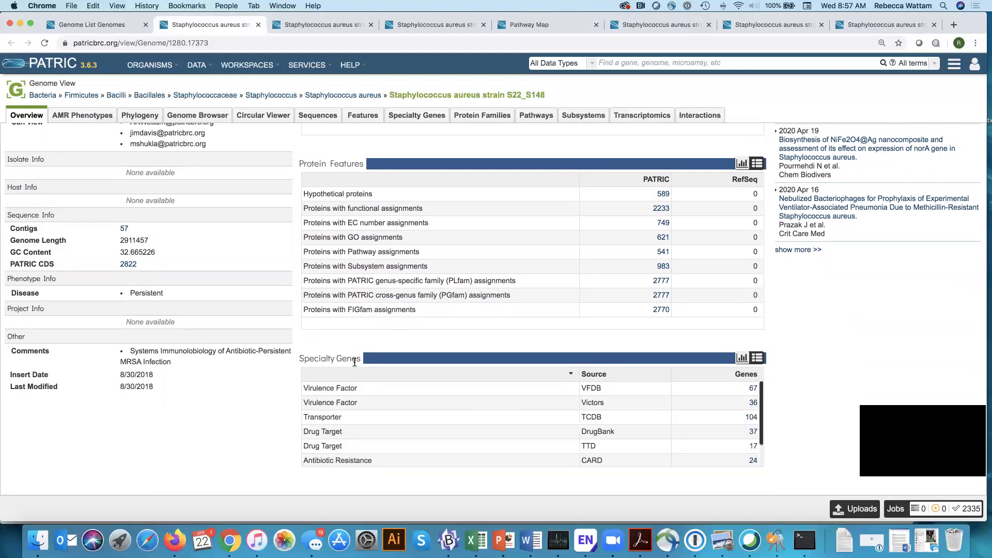
mouse_move(355, 362)
scroll(486, 168, "up", 3)
scroll(486, 164, "up", 5)
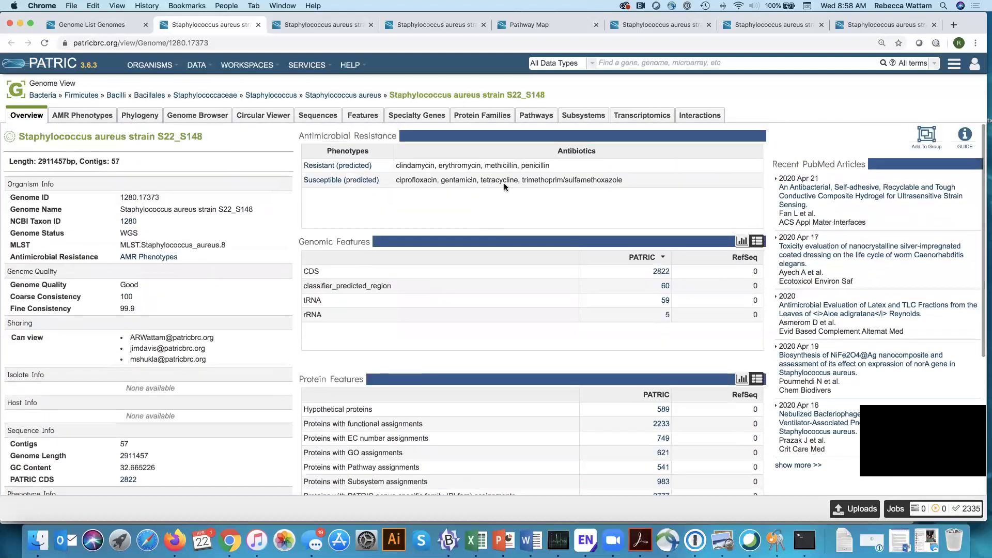
Show the AMR Phenotypes table with 4 resistant and 4 susceptible antibiotic predictions.
left_click(85, 116)
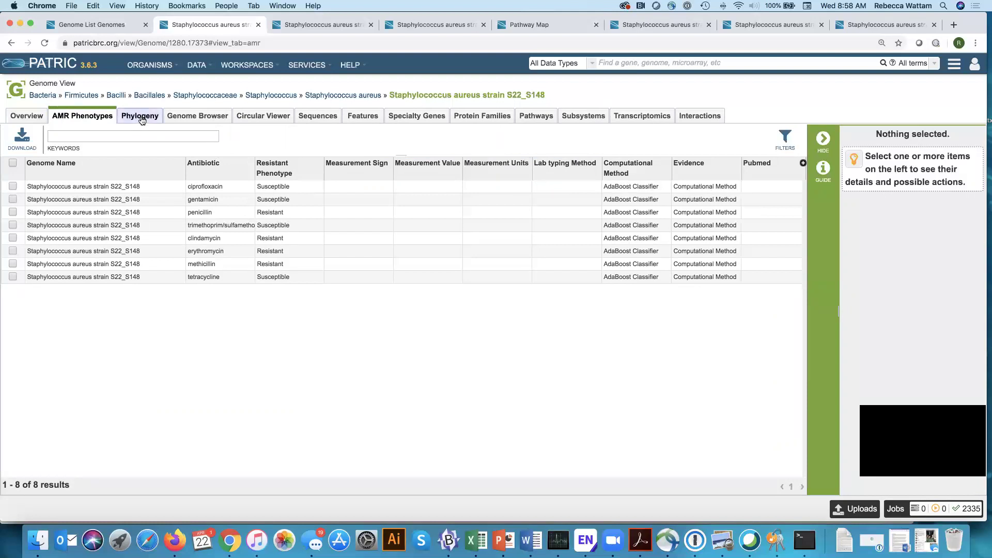
Open the Phylogeny tab and browse the Bacillales phylogram of 537 genomes.
left_click(142, 119)
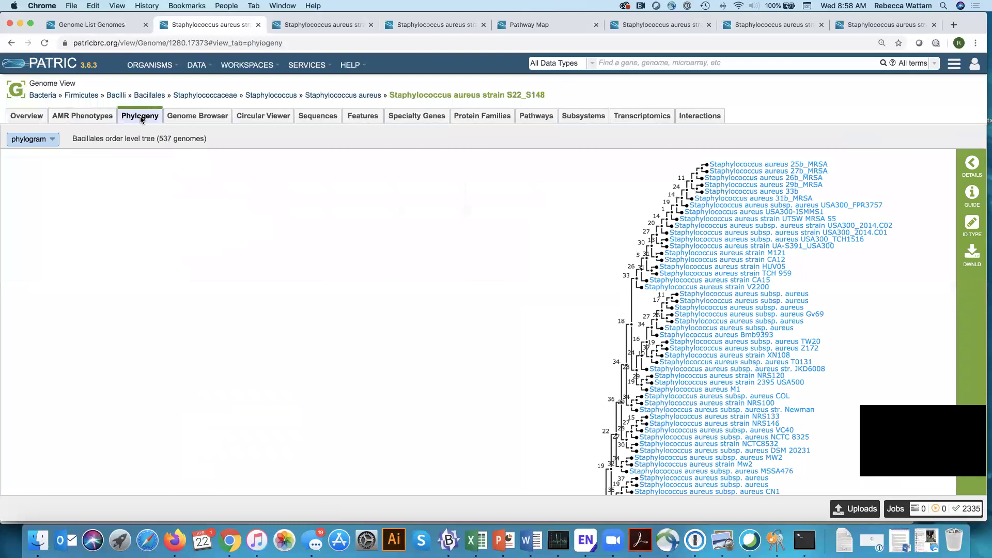
scroll(417, 324, "down", 10)
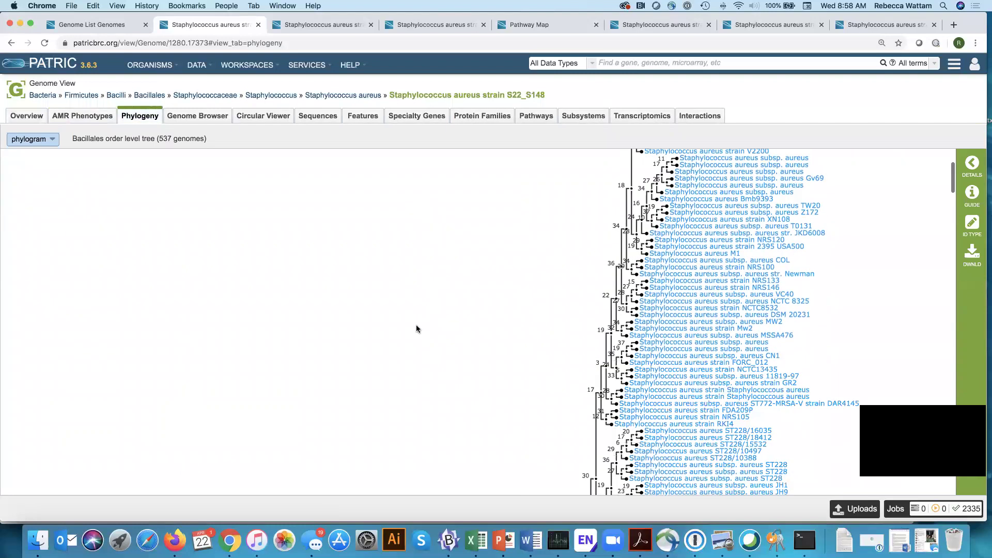
scroll(417, 324, "down", 11)
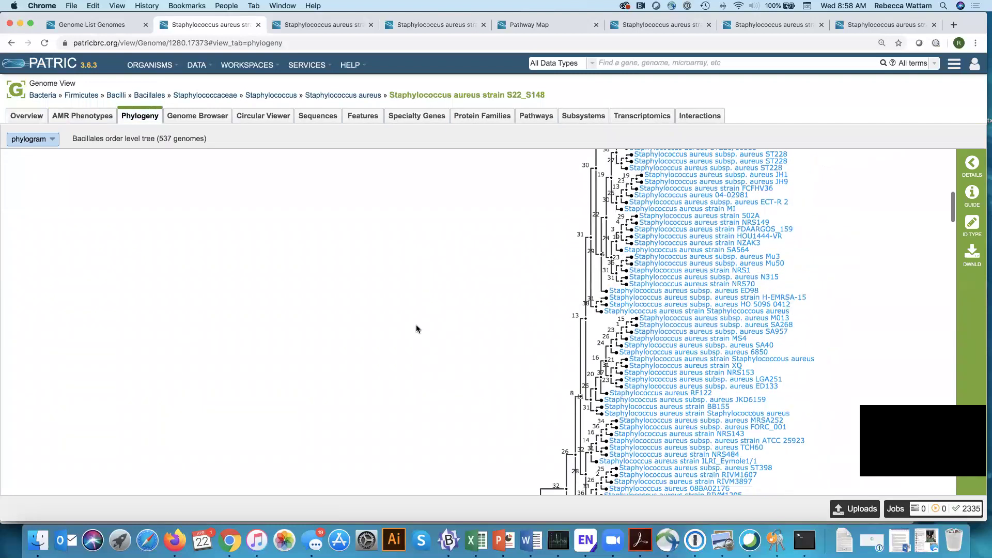
scroll(417, 328, "down", 6)
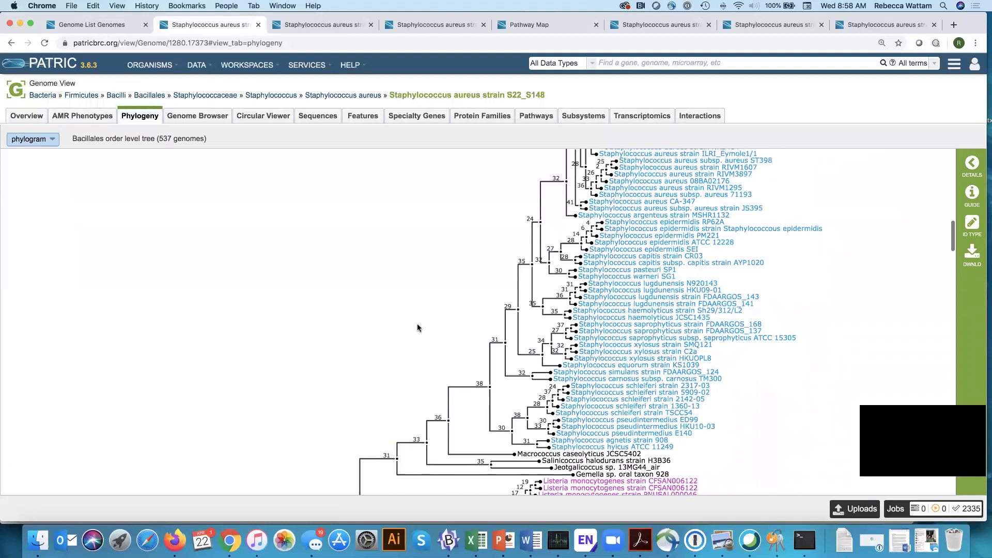
scroll(418, 327, "up", 8)
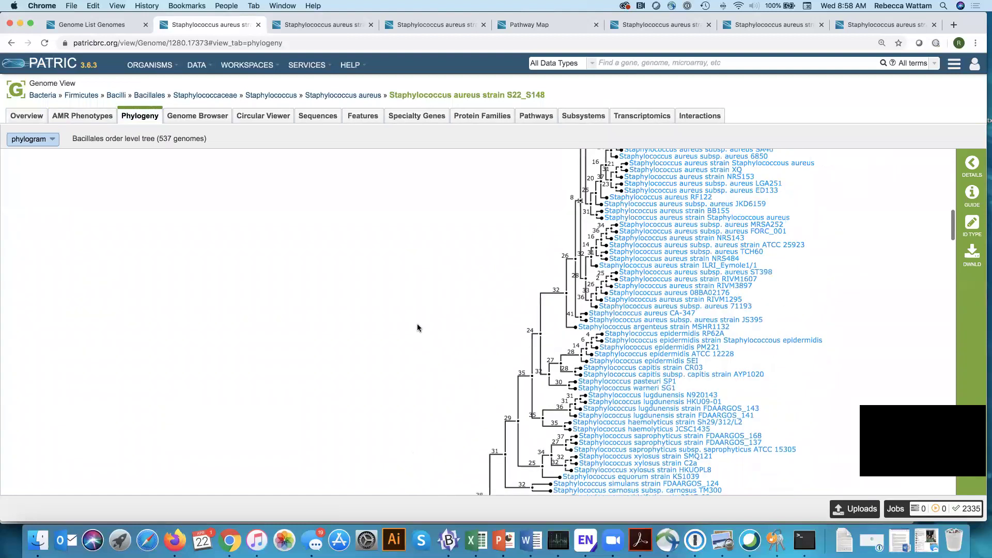
scroll(418, 328, "up", 4)
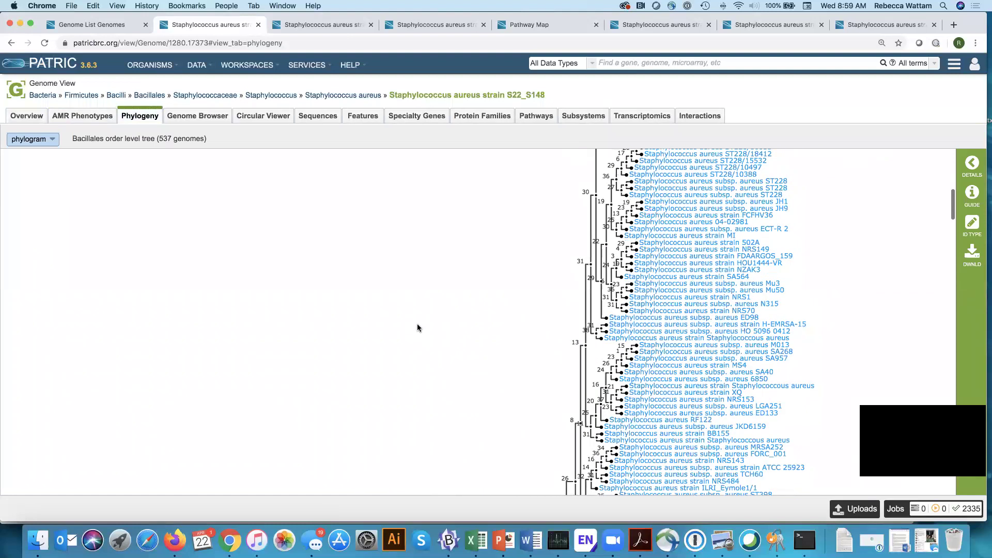
scroll(418, 328, "up", 8)
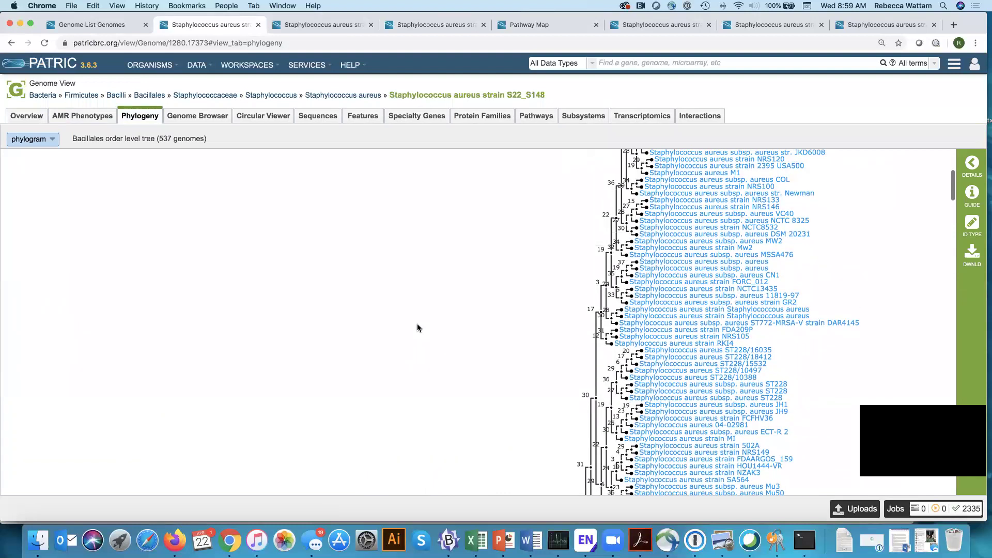
scroll(417, 328, "up", 5)
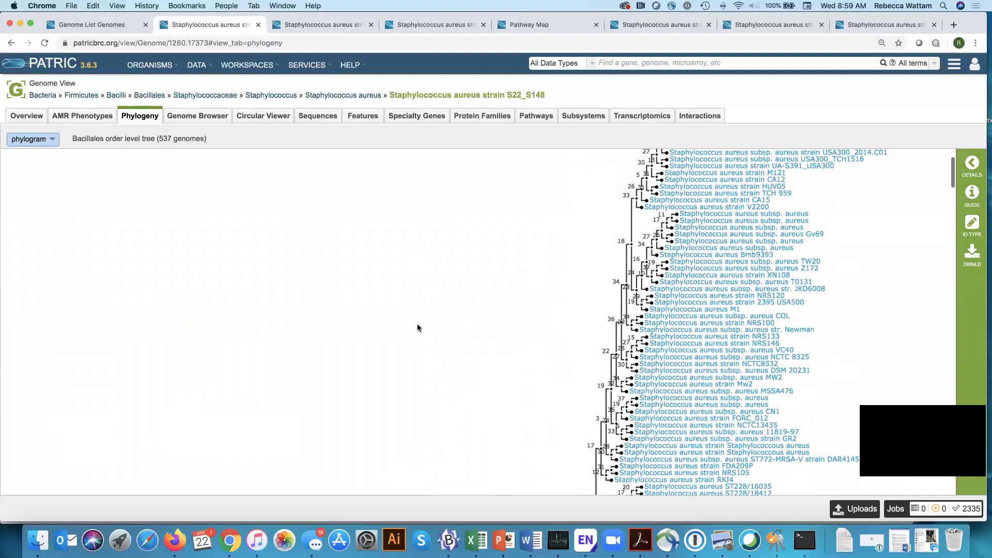
scroll(417, 328, "up", 3)
scroll(417, 324, "down", 3)
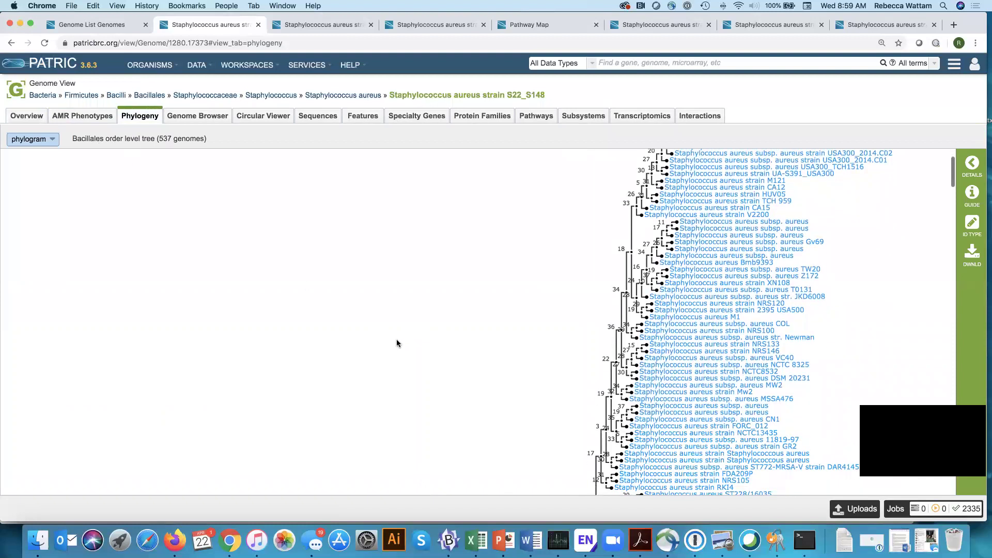
scroll(395, 336, "down", 15)
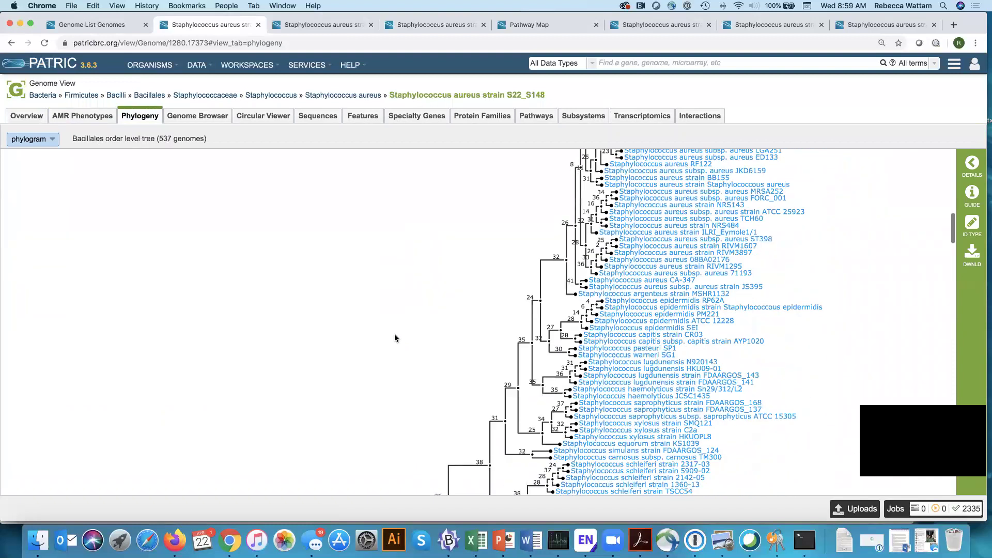
scroll(395, 336, "down", 15)
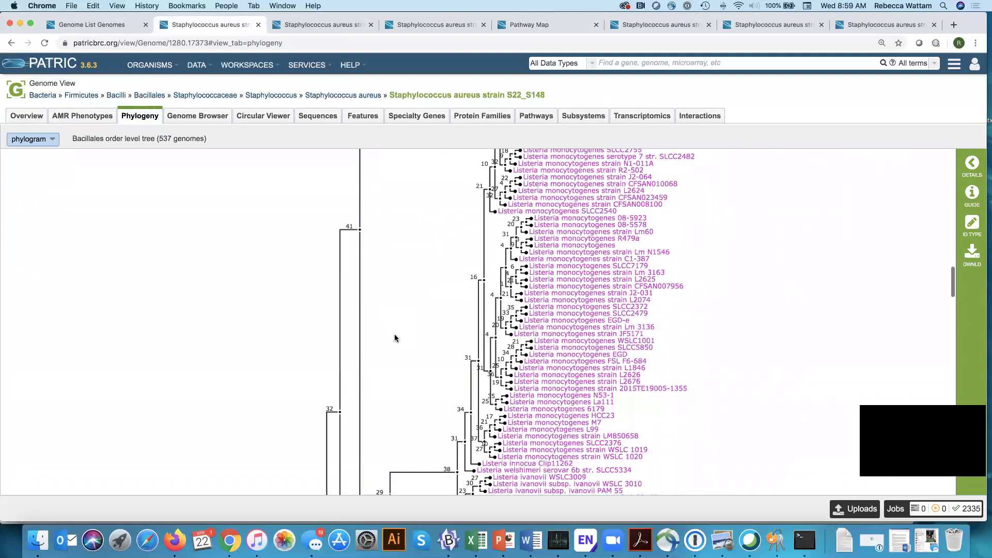
scroll(395, 337, "down", 1)
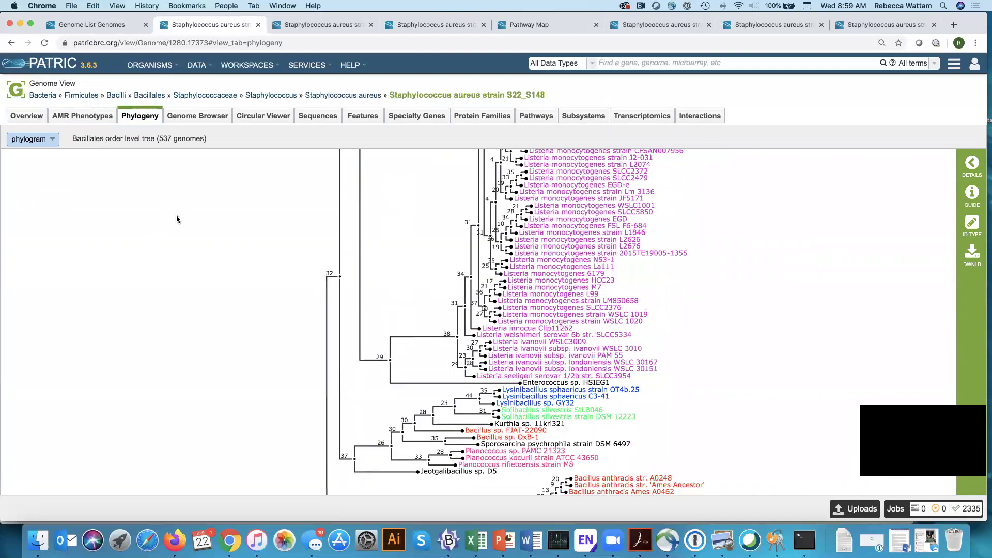
scroll(150, 219, "up", 15)
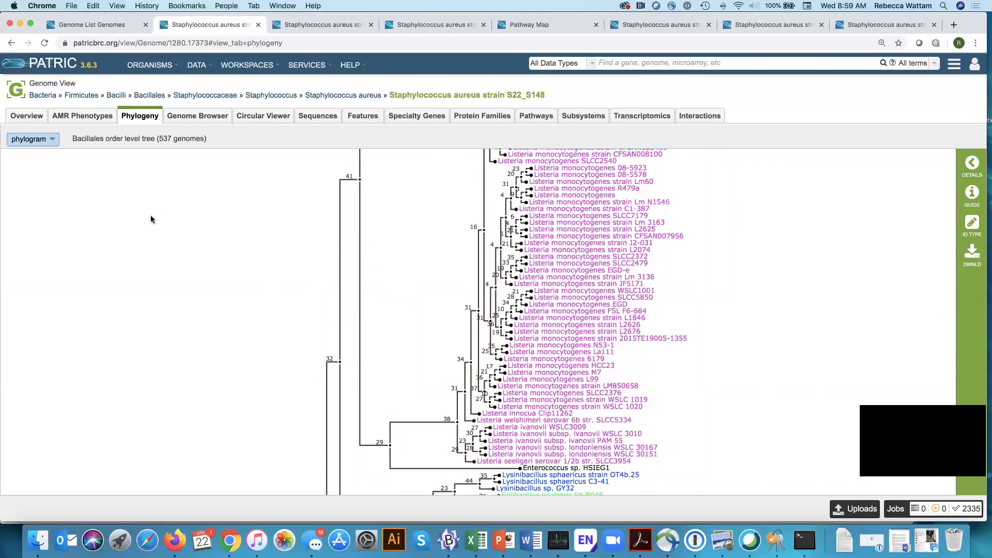
scroll(151, 219, "up", 10)
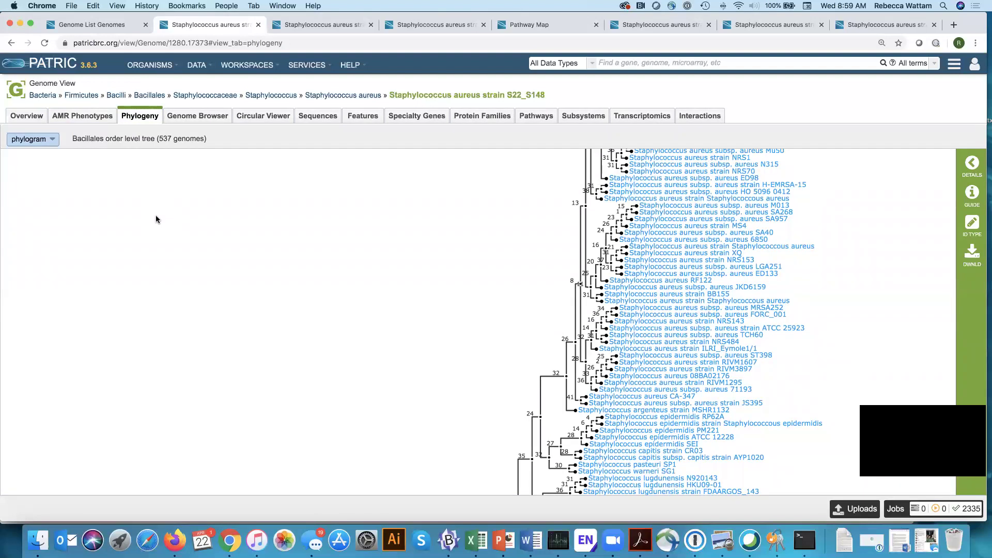
Search the phylogram page for 'M5' with the browser find bar, then close it.
key("super+f")
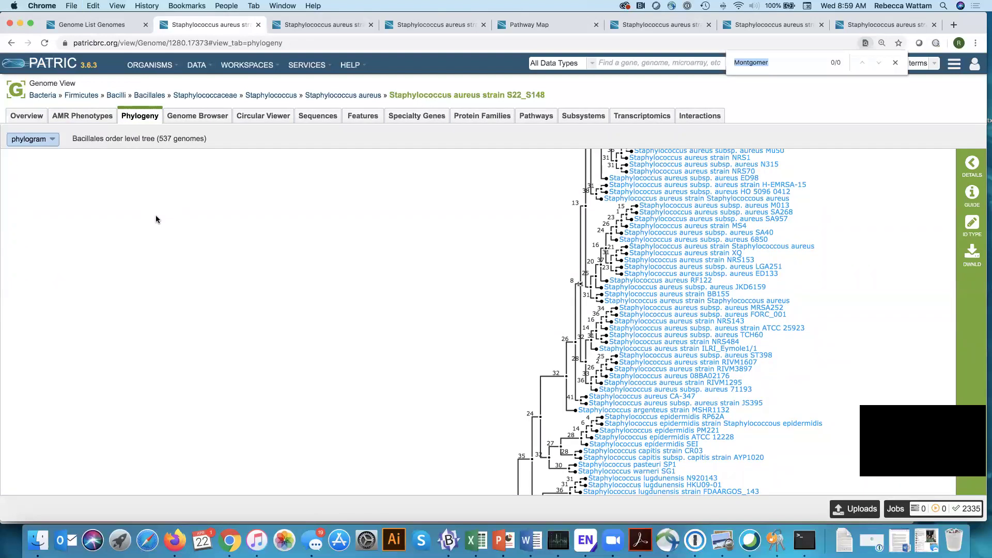
type("M5")
left_click(896, 63)
scroll(849, 252, "up", 4)
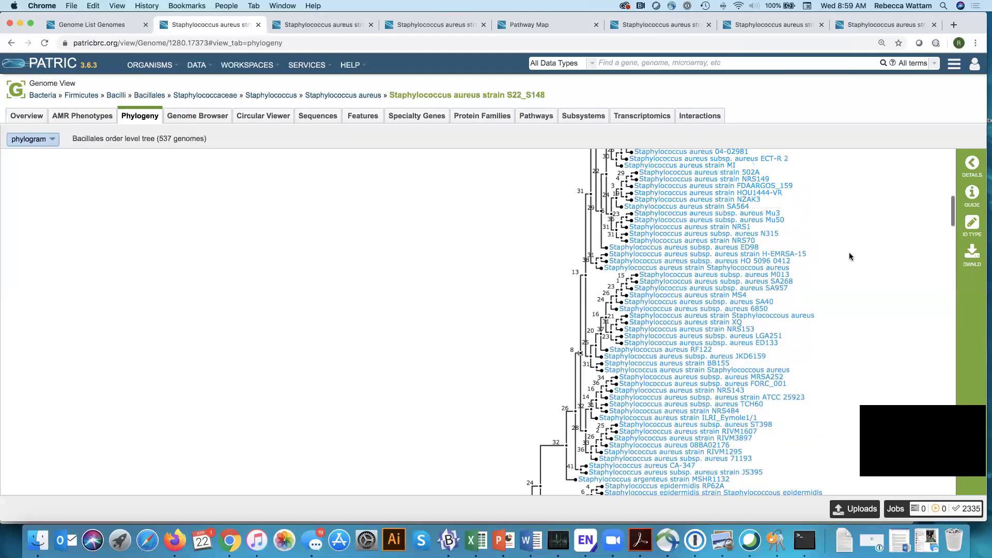
Show contig 1280.17373.con.0001 in the Genome Browser with PATRIC, RefSeq and reference sequence tracks.
left_click(198, 115)
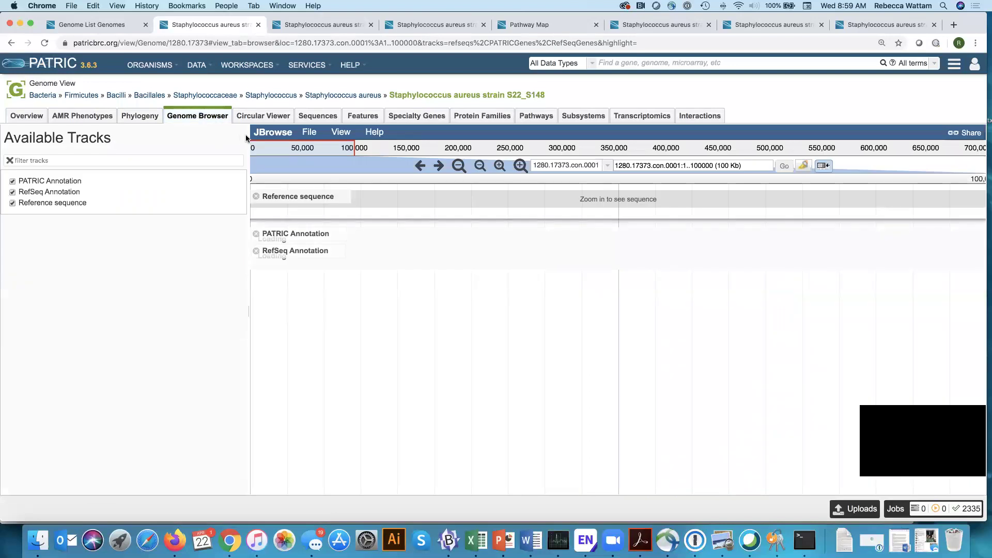
left_click_drag(249, 135, 147, 135)
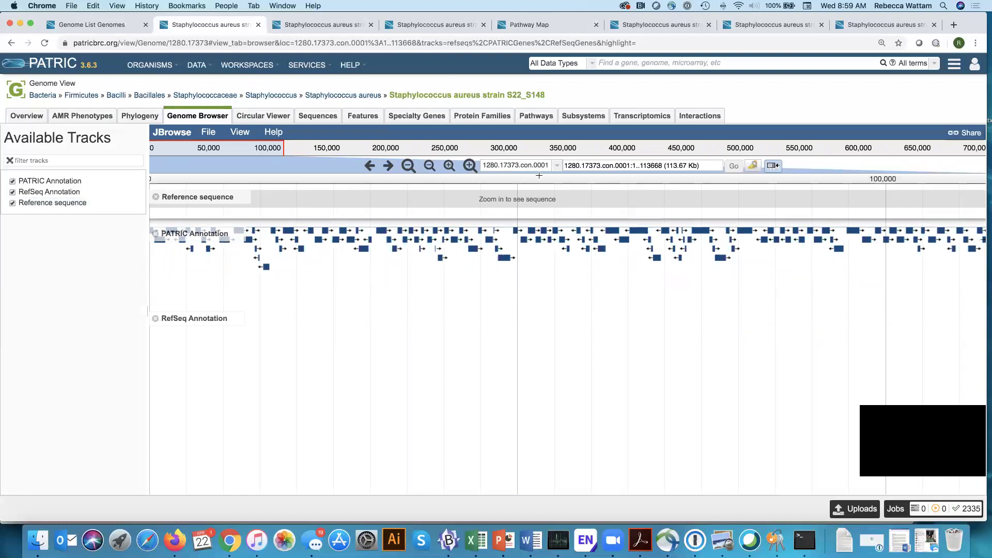
left_click(559, 165)
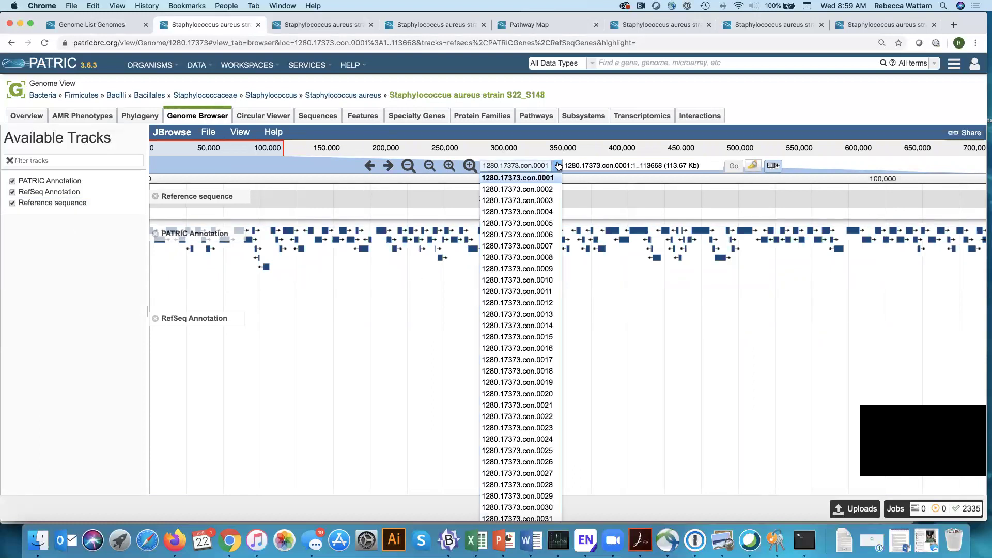
left_click(617, 317)
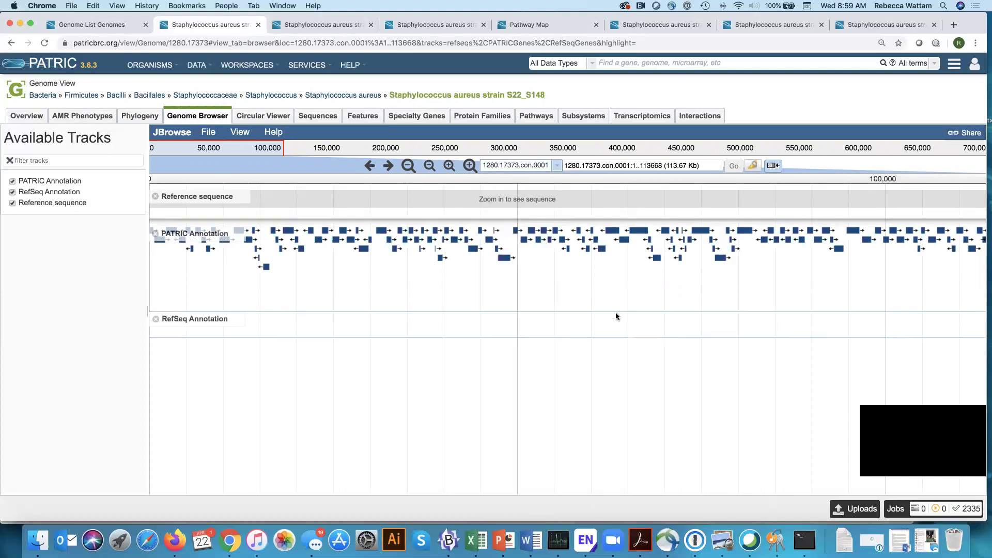
mouse_move(363, 252)
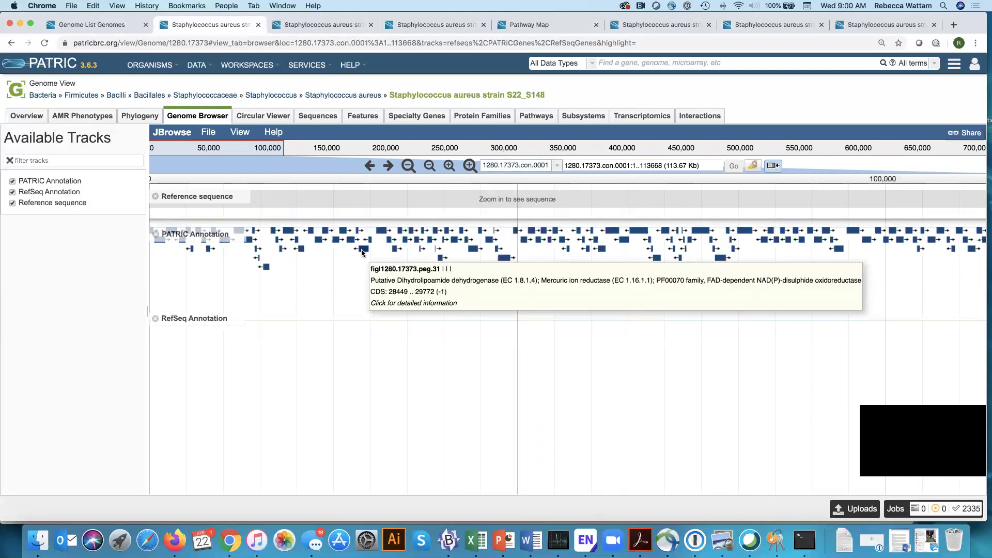
mouse_move(383, 233)
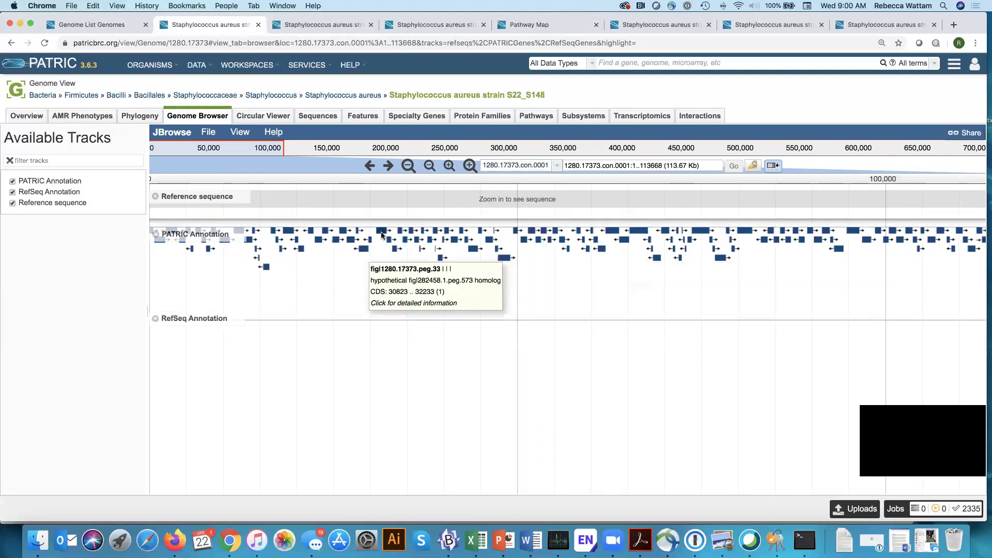
Zoom the genome browser to a 149 b view of bases and translations, then switch to the Circular Viewer.
left_click(470, 166)
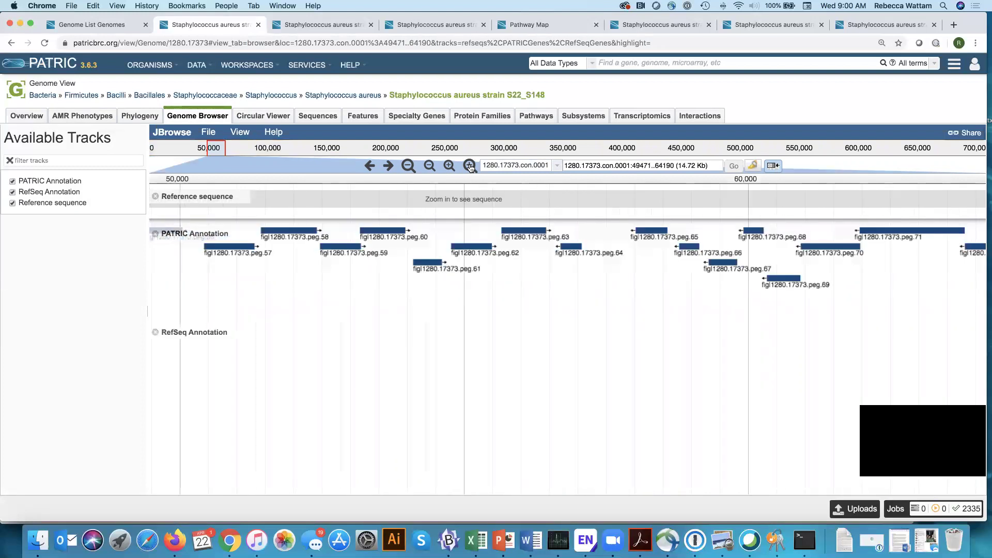
left_click(470, 167)
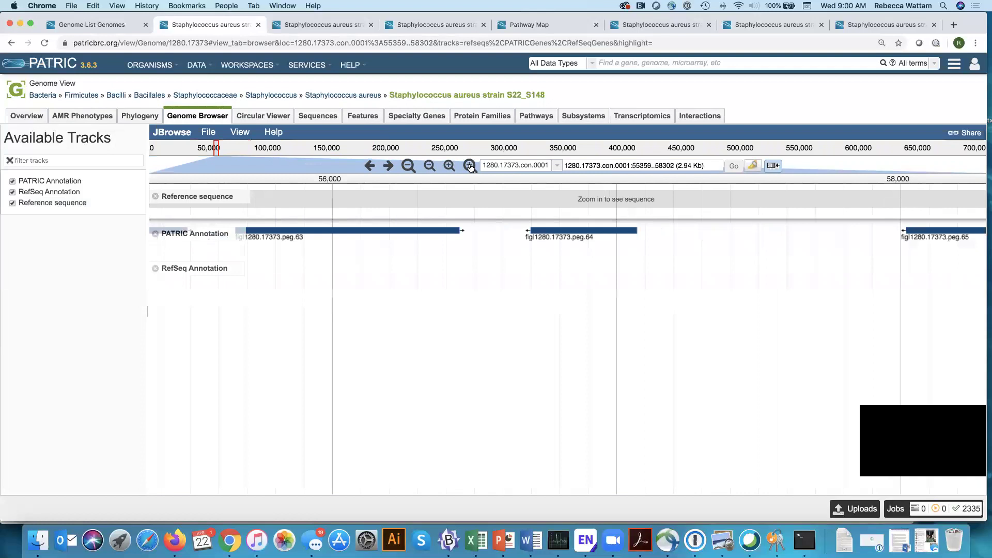
left_click(469, 167)
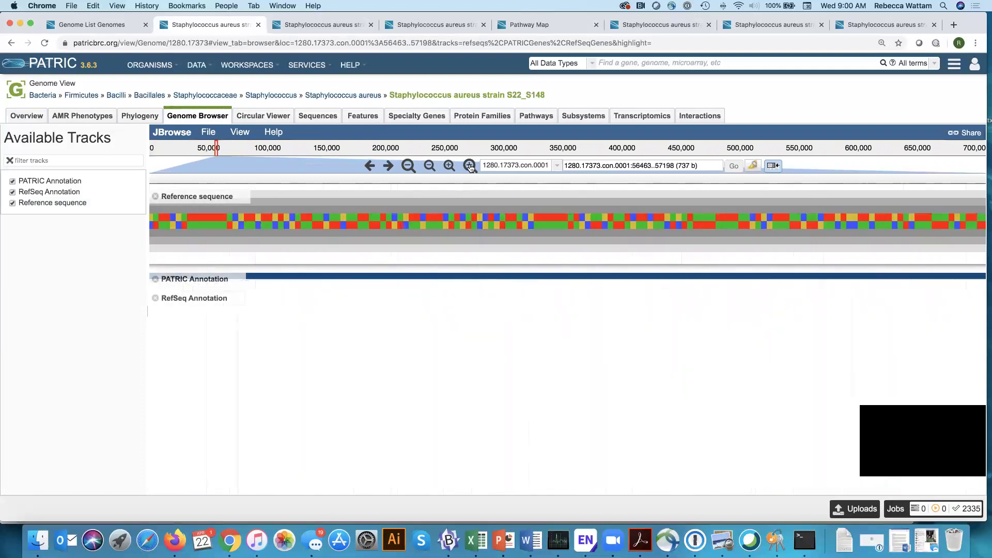
left_click(470, 166)
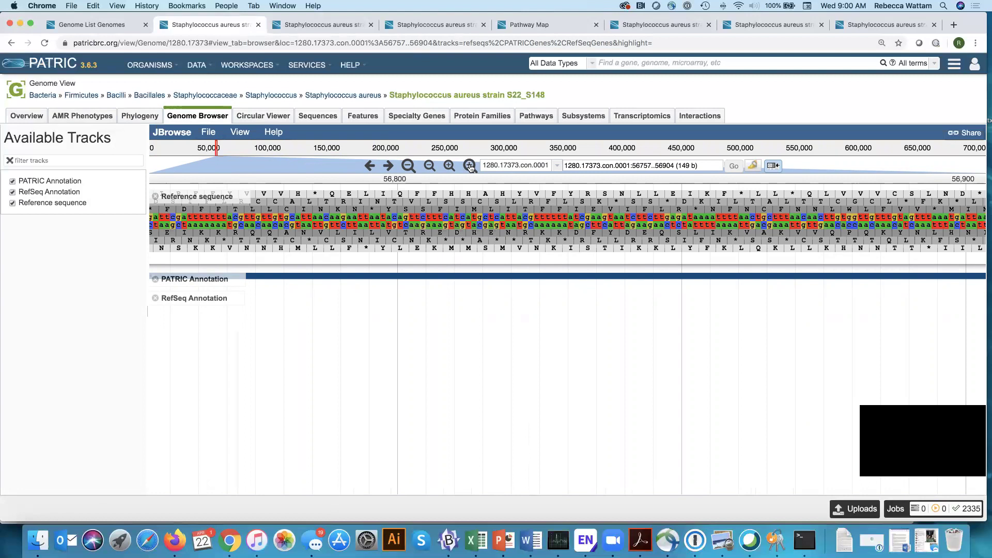
left_click(261, 118)
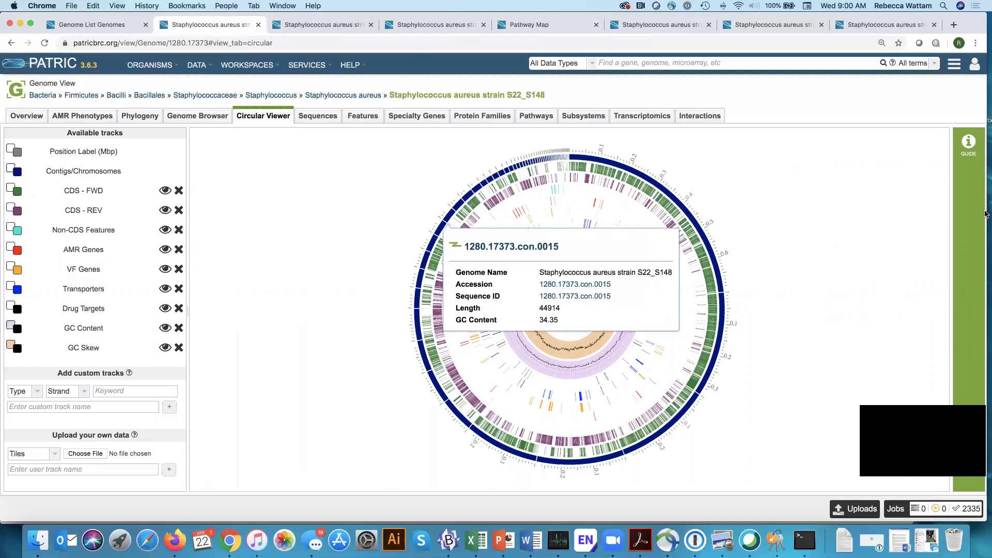
Inspect gene info popups on the circular map and reveal its Non-CDS Features and Drug Targets tracks.
mouse_move(677, 220)
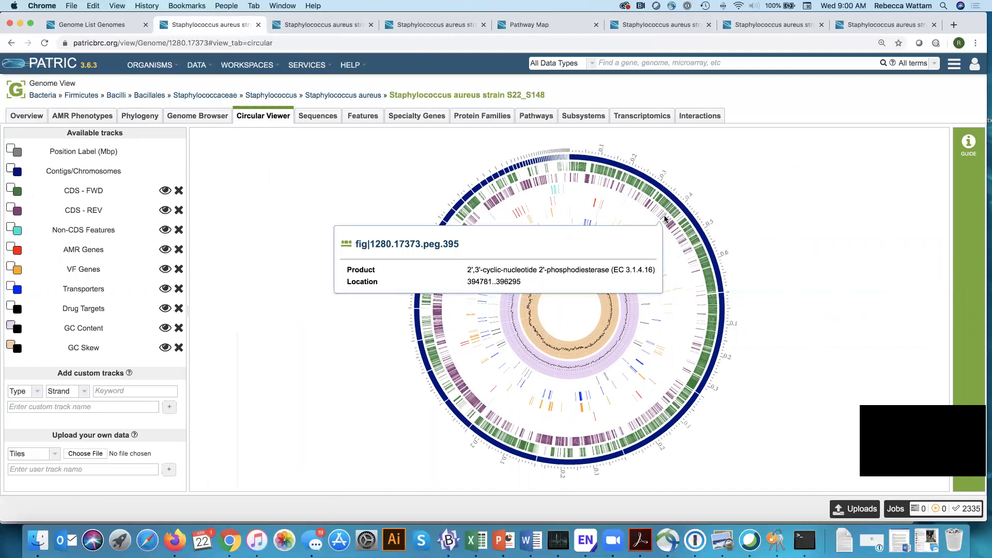
mouse_move(628, 198)
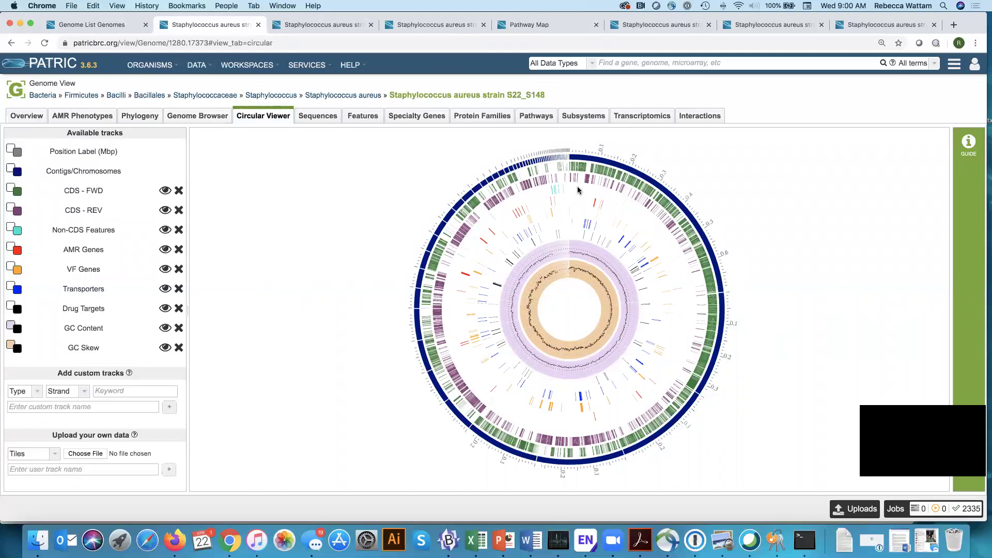
mouse_move(594, 202)
mouse_move(605, 246)
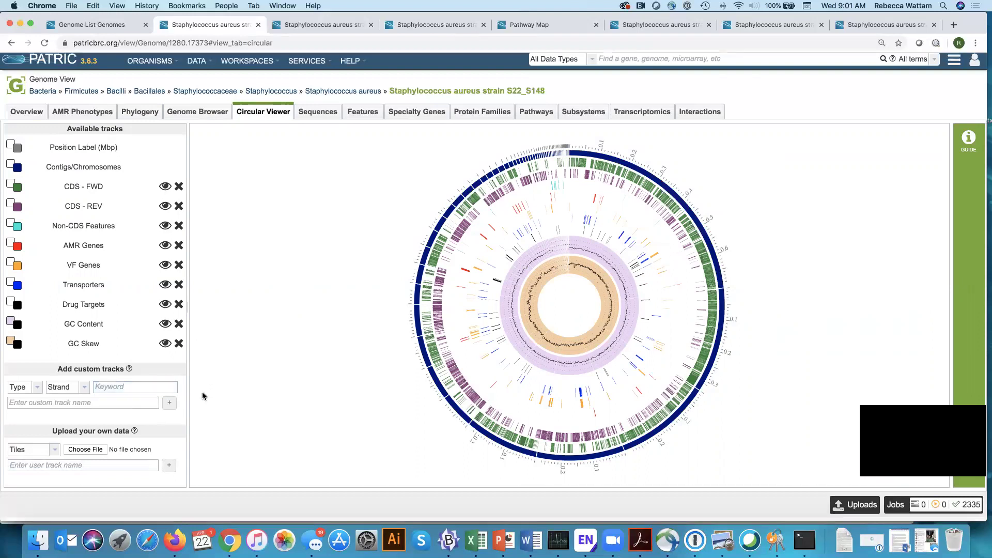
scroll(129, 401, "down", 1)
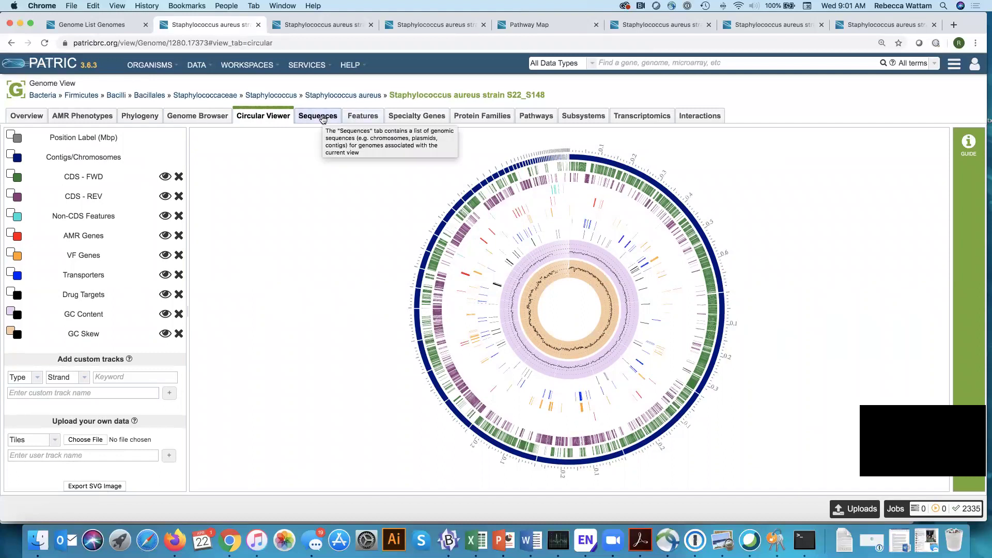
List the 57 contigs, select contig 1280.17373.con.0002 and view its download formats.
left_click(320, 116)
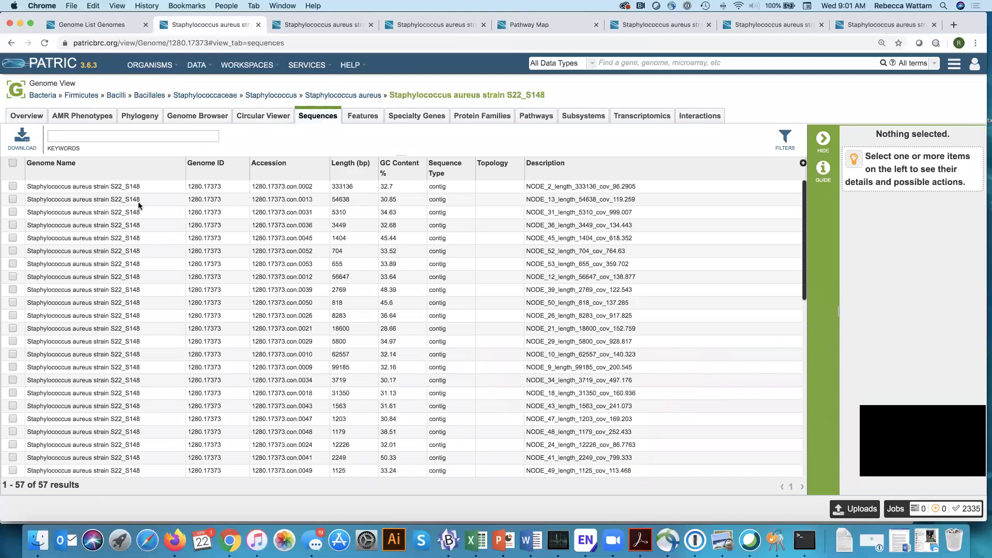
left_click(13, 186)
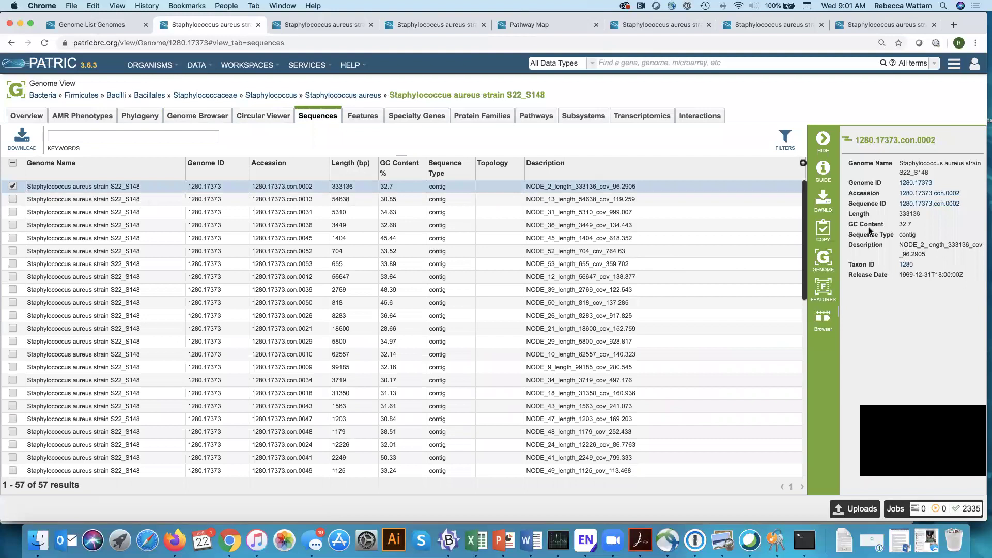
left_click(832, 214)
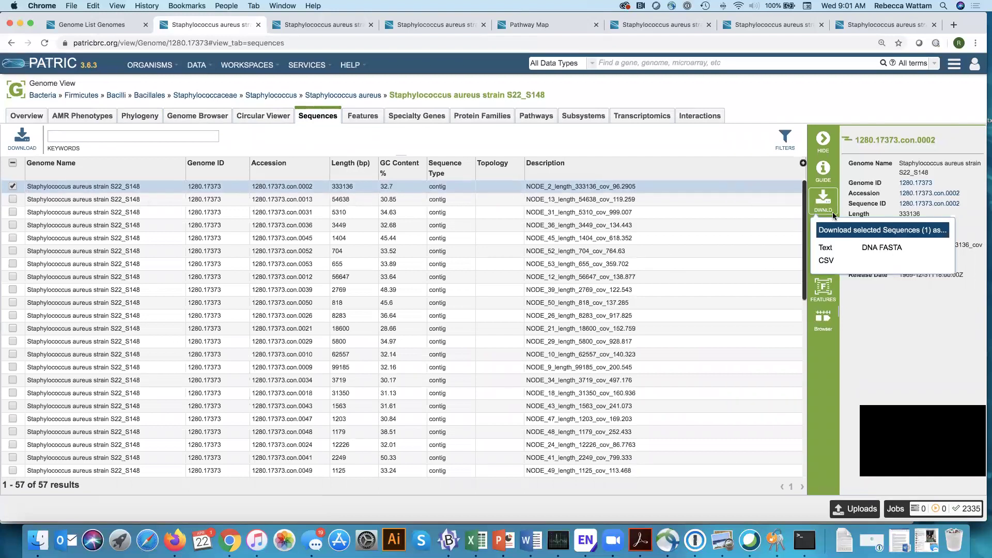
left_click(893, 251)
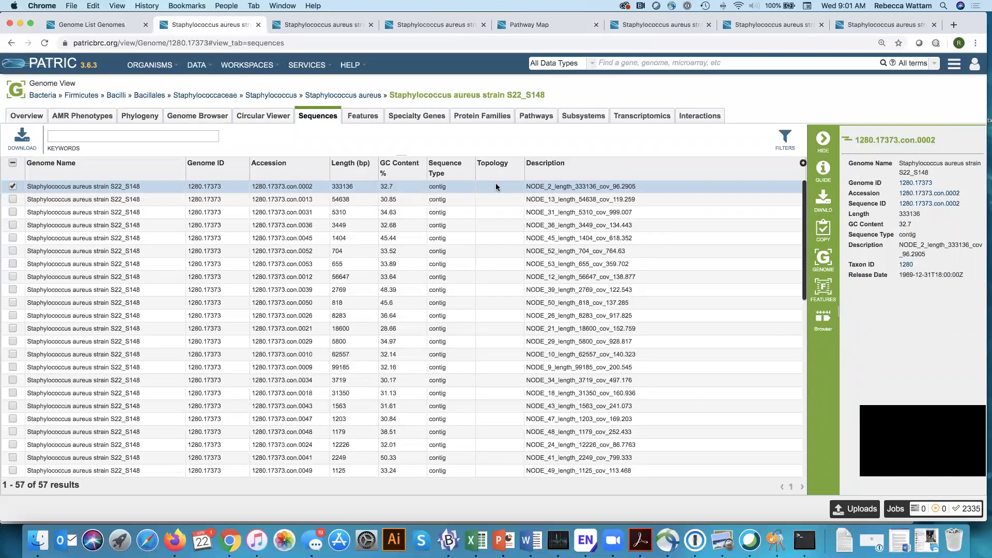
scroll(557, 275, "right", 1)
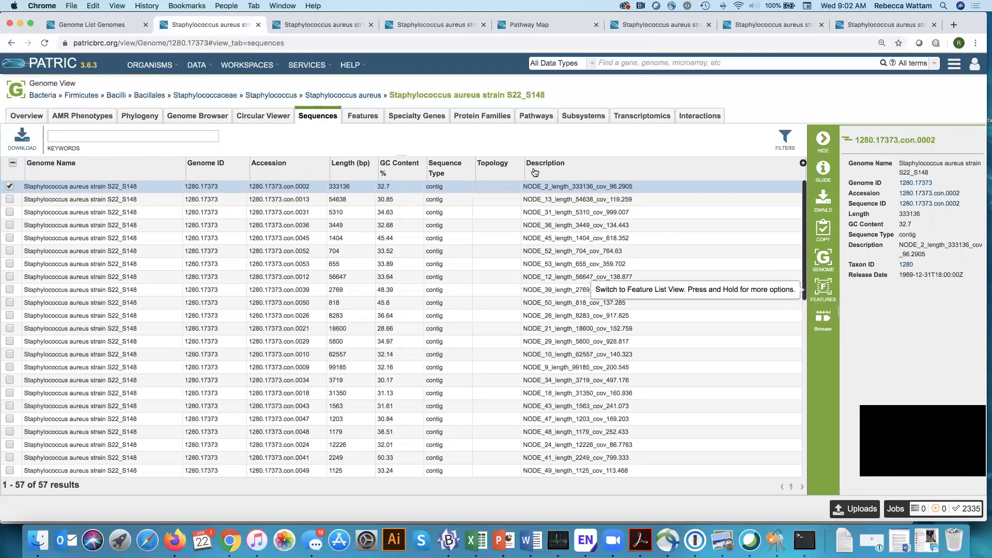
List the 2822 CDS features and select feature fig|1280.17373.peg.1, an SdrE-like adhesin.
left_click(365, 117)
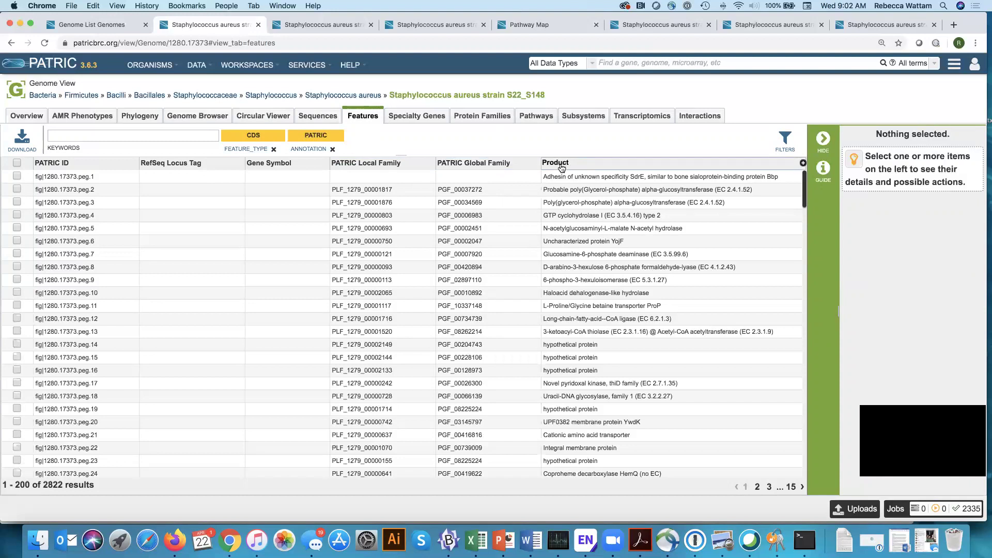
left_click(16, 177)
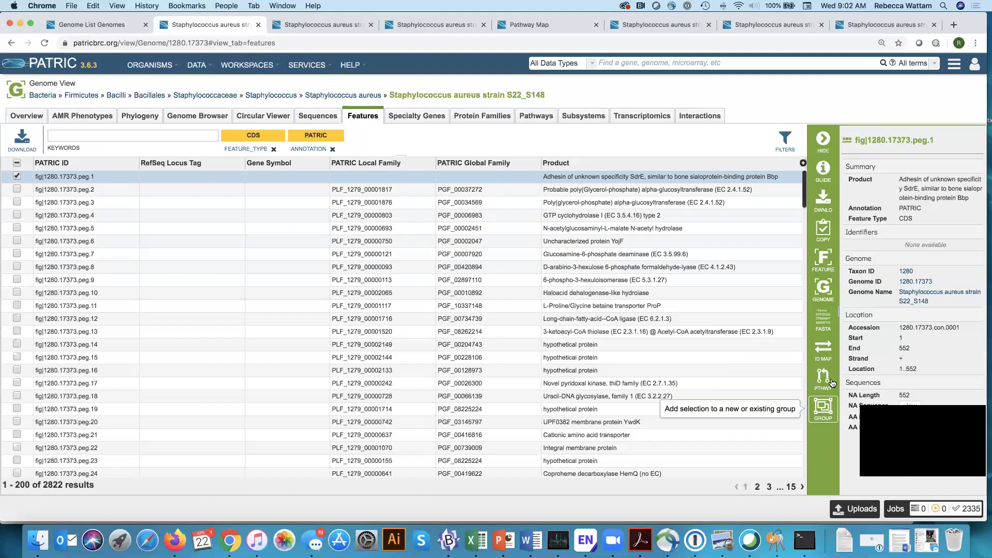
Show the 313 specialty genes with their filter categories, scrolling the Source list to NDARO.
left_click(420, 117)
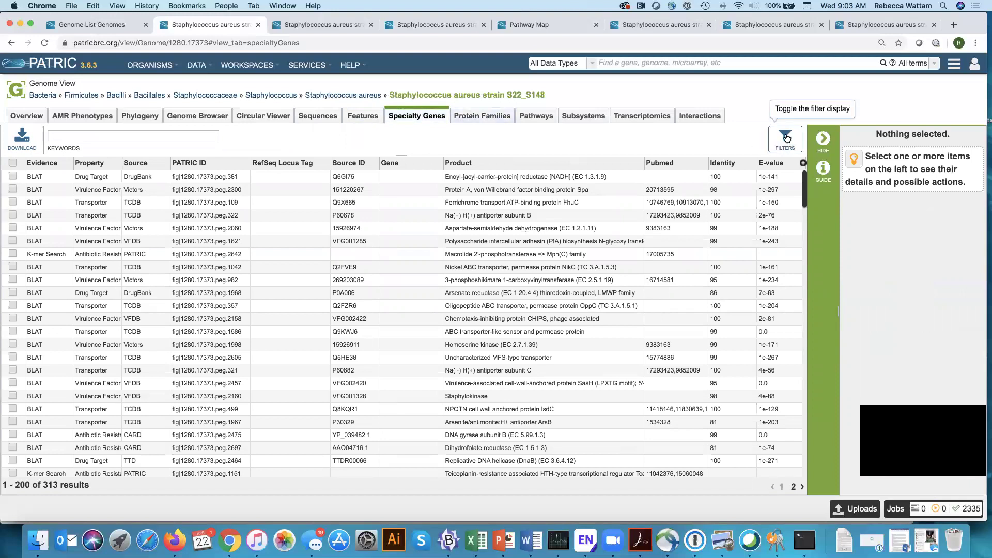
left_click(786, 138)
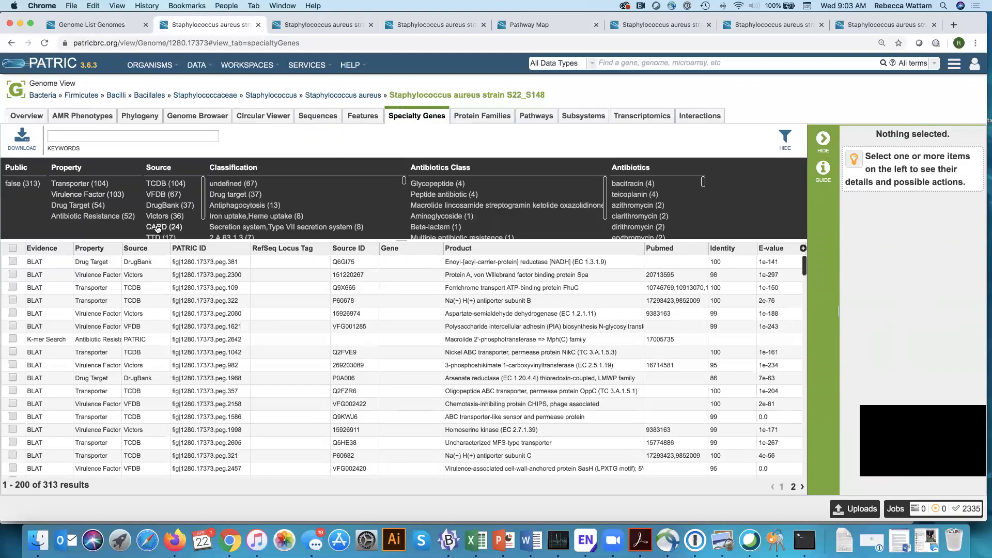
scroll(166, 214, "down", 2)
scroll(165, 214, "up", 3)
scroll(162, 198, "down", 2)
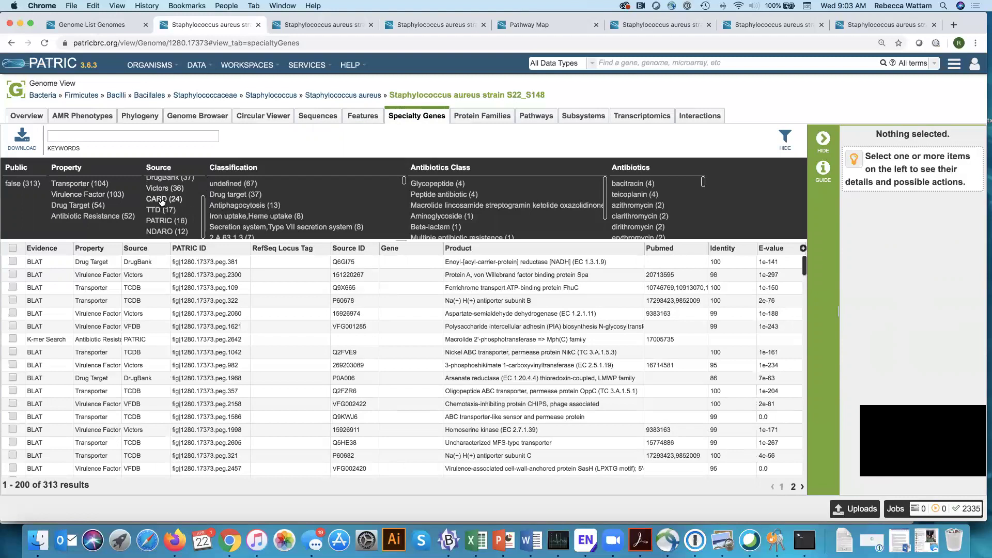
Filter the specialty genes to source NDARO, showing the 12 antibiotic-resistance genes like MecR1, PBP2a and BlaZ.
left_click(162, 232)
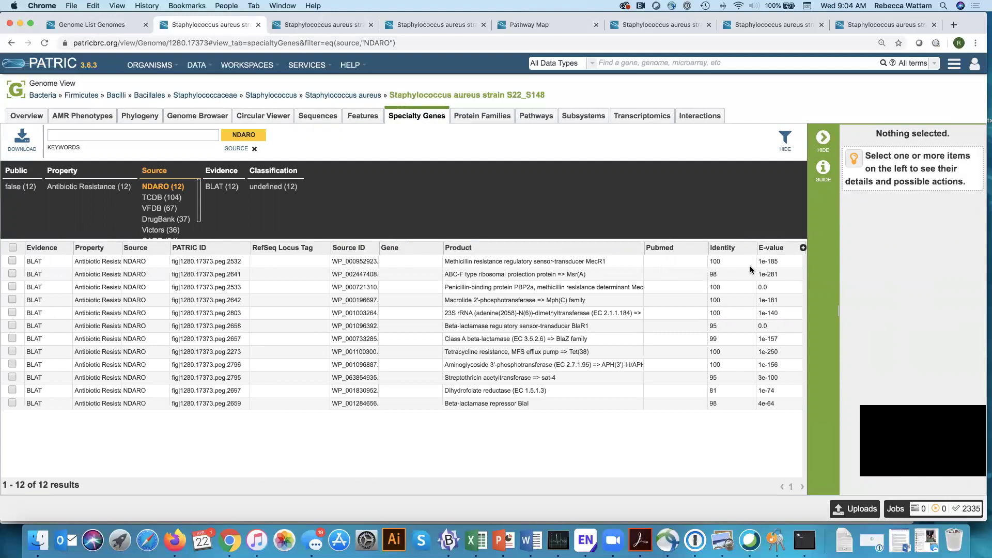
scroll(744, 258, "right", 1)
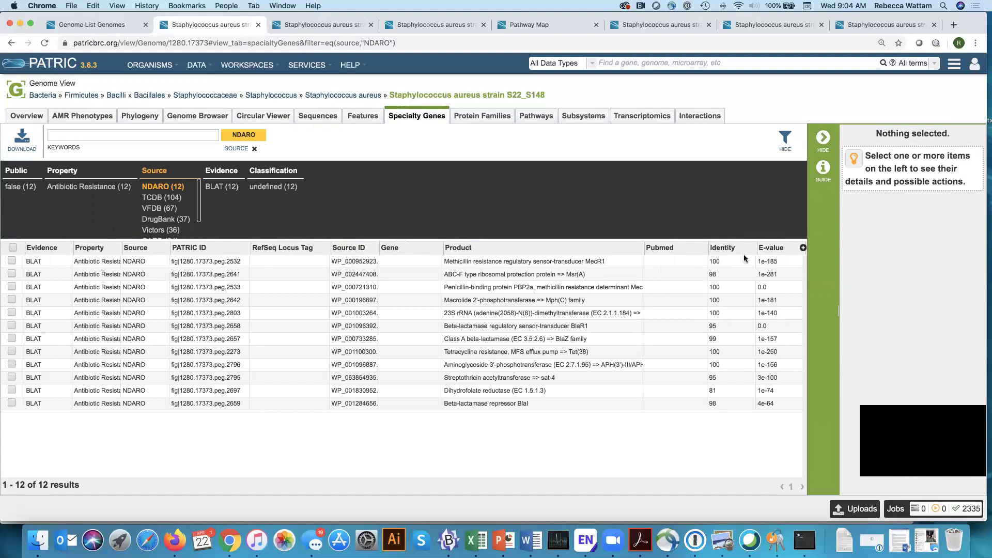
Look over the protein family types, then bring up the 126 PATRIC pathways for S22_S148.
left_click(476, 119)
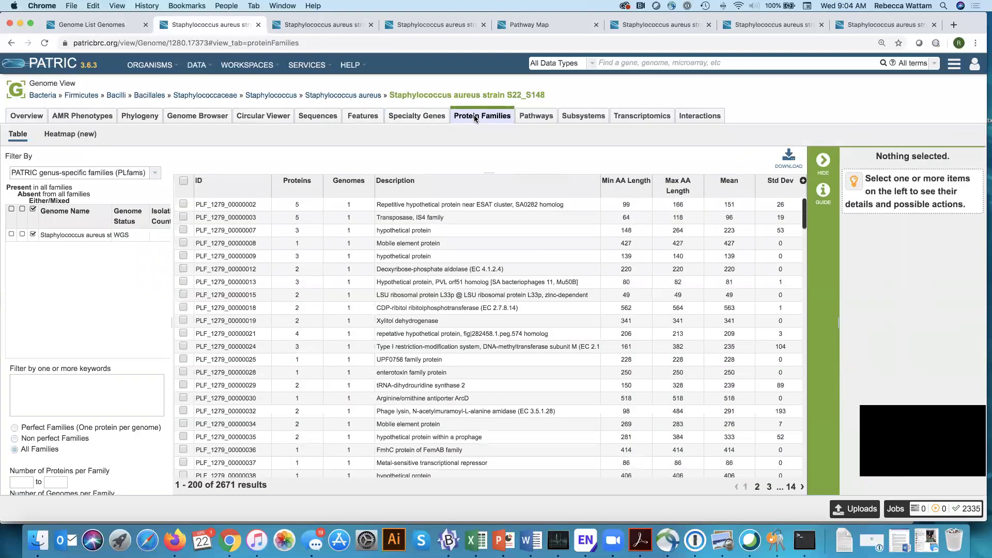
left_click(154, 176)
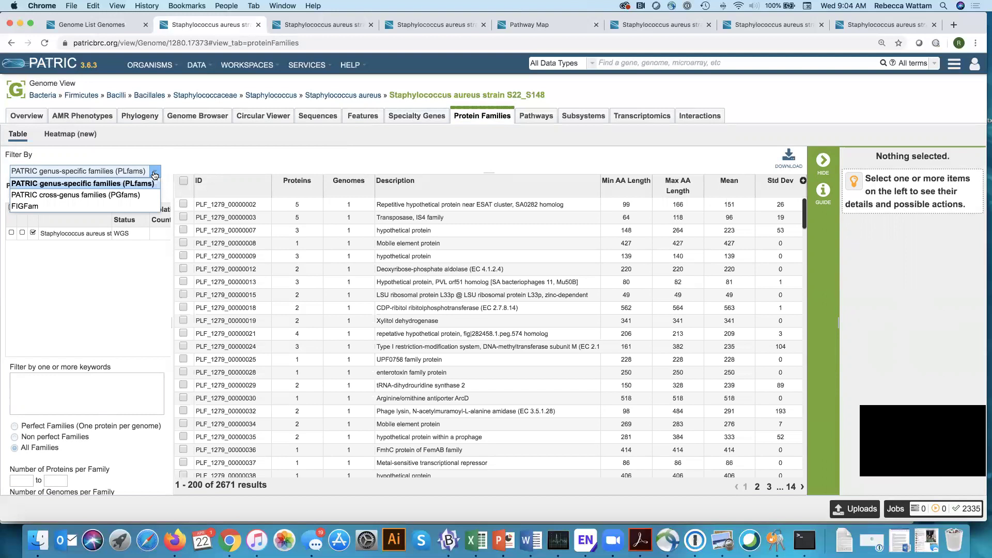
left_click(532, 118)
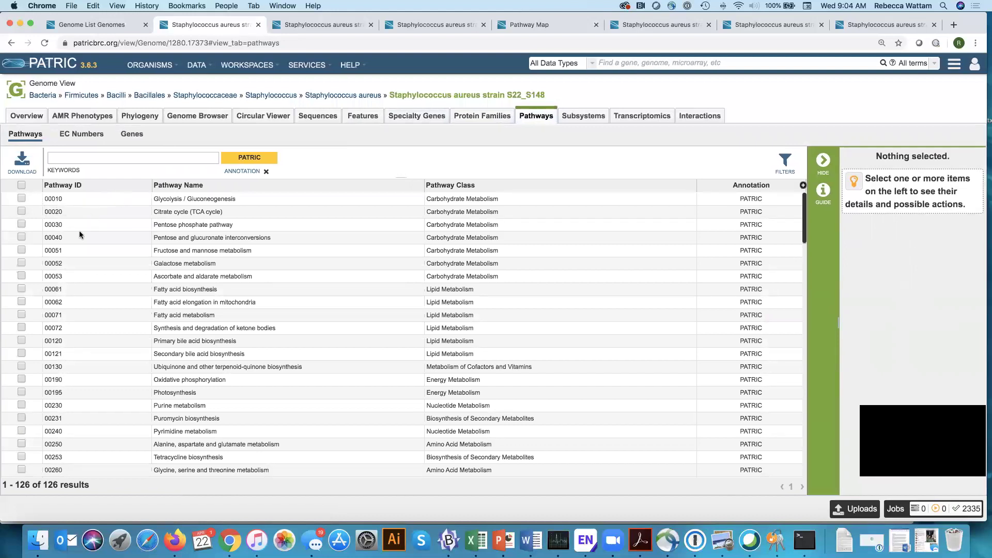
Select Glycolysis / Gluconeogenesis and show its KEGG map 00010 with the genome's enzymes highlighted.
left_click(22, 199)
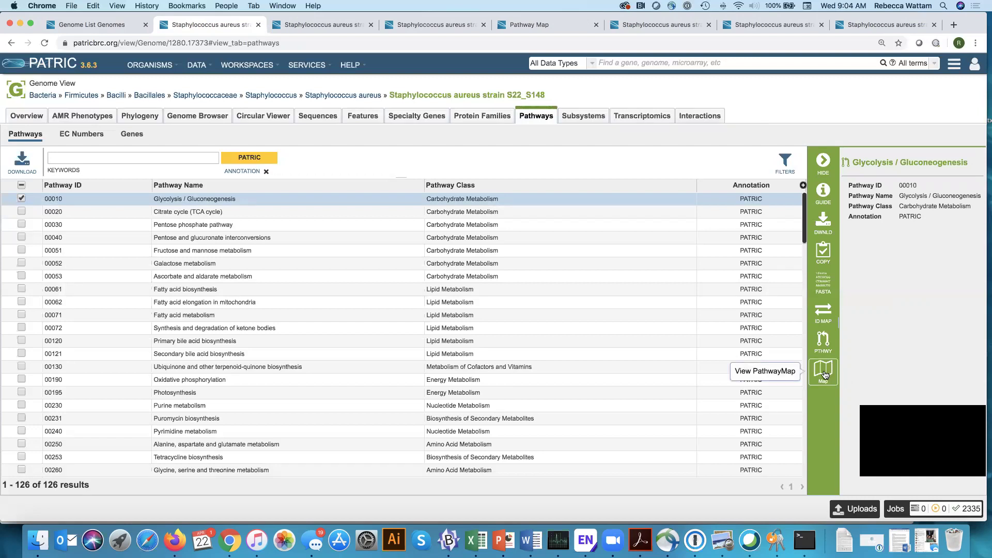
left_click(824, 371)
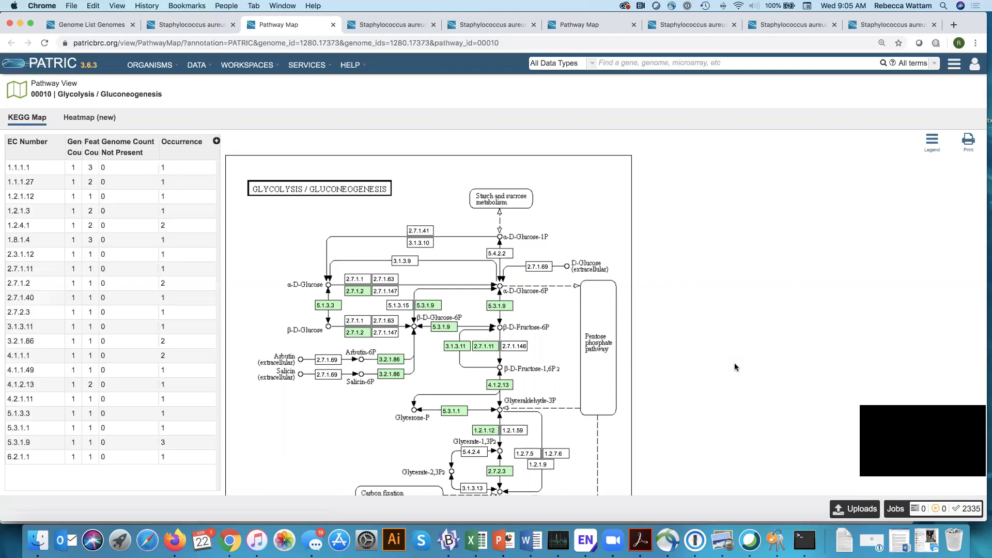
Show the glycolysis map's colour legend and scroll through the pathway map.
left_click(932, 146)
scroll(716, 278, "down", 5)
scroll(714, 279, "down", 4)
scroll(715, 279, "up", 9)
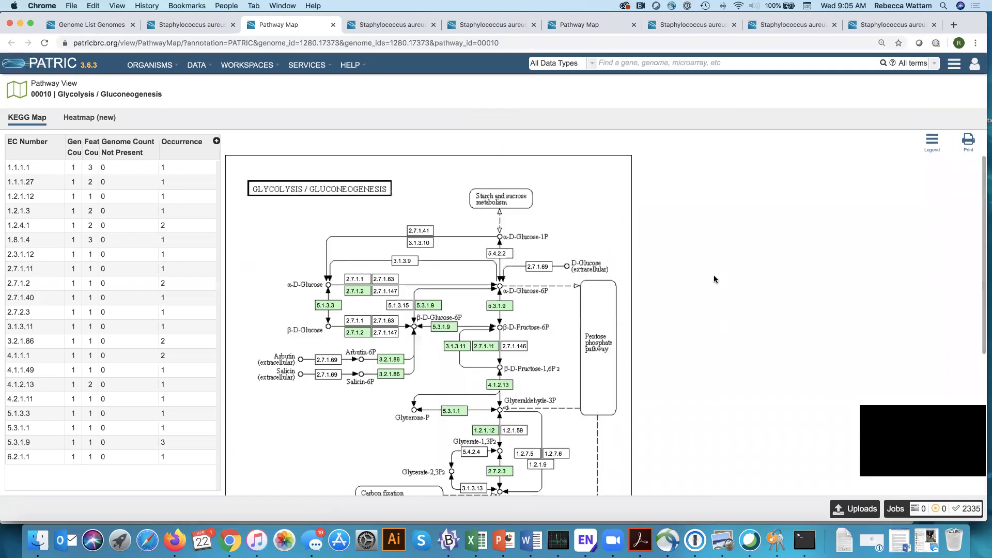
Back in the S22_S148 Genome View, view the Subsystems Overview chart and the 257-subsystem table.
left_click(211, 28)
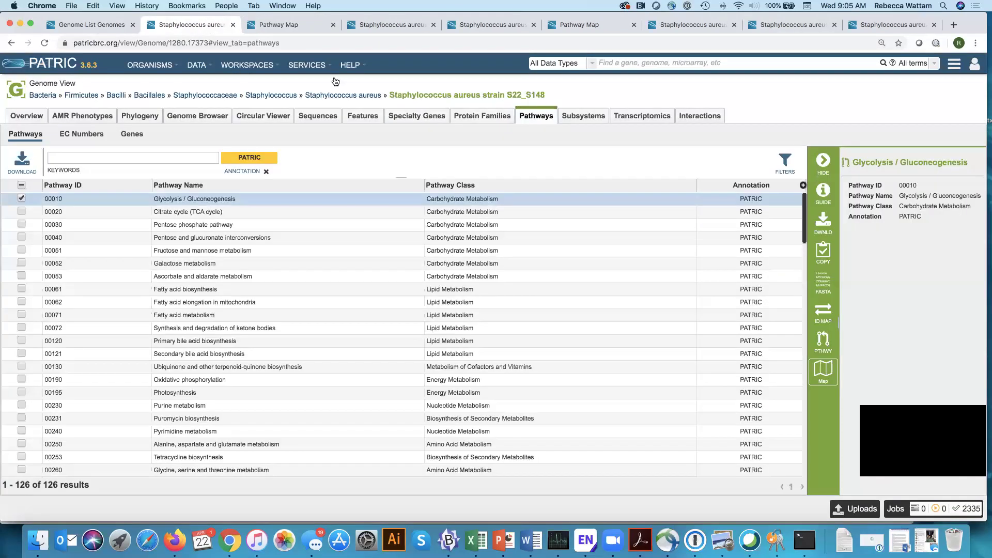
left_click(584, 116)
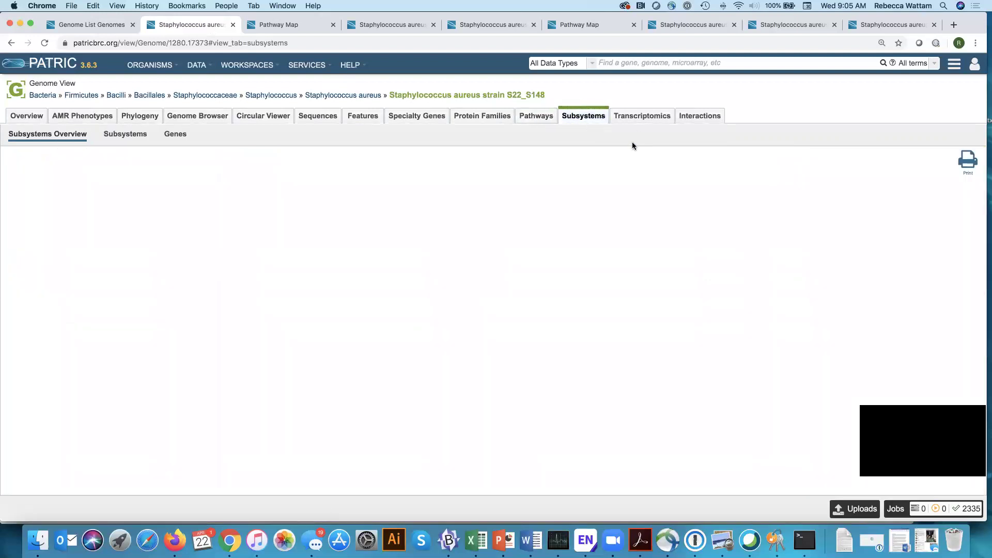
left_click(685, 24)
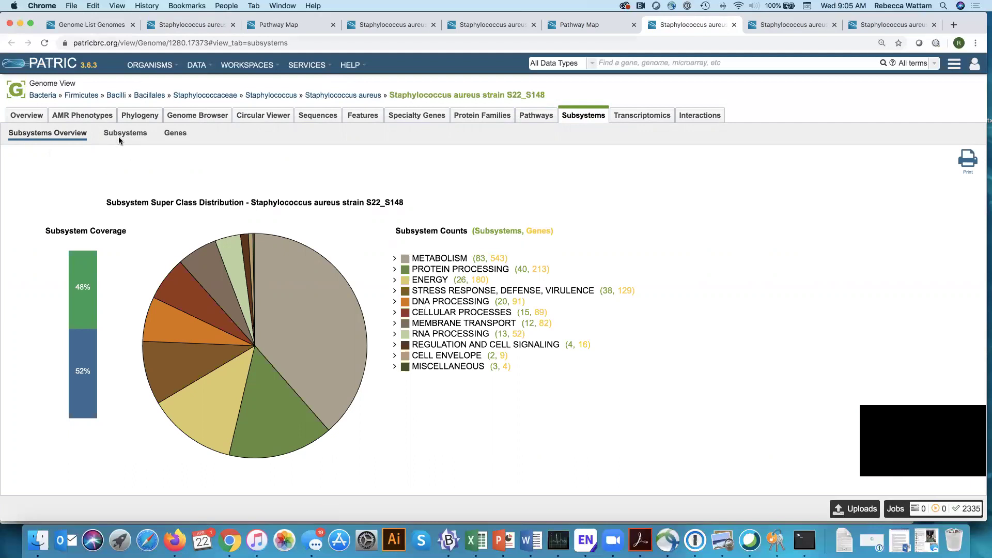
left_click(783, 25)
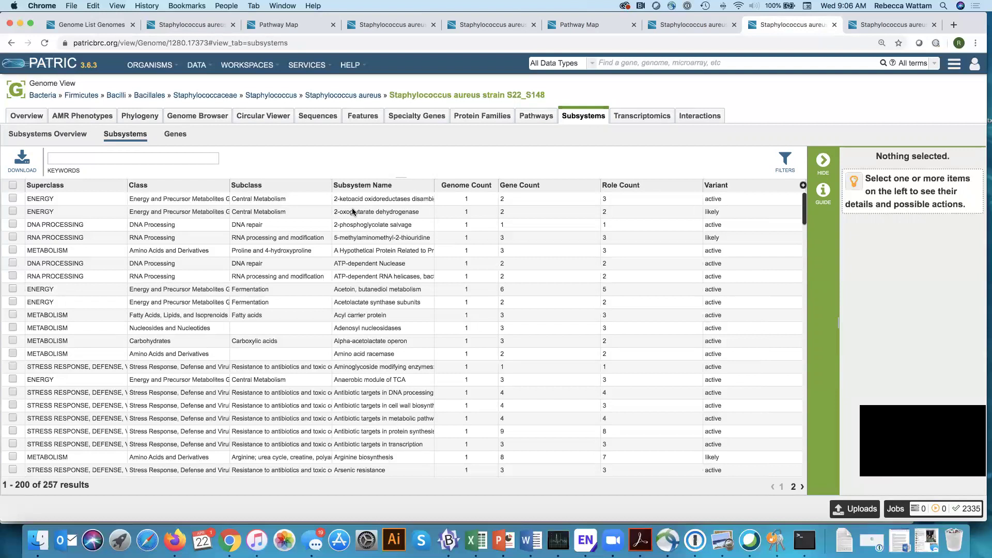
Sort the subsystems ascending by Superclass and scroll through the reordered rows.
left_click(52, 186)
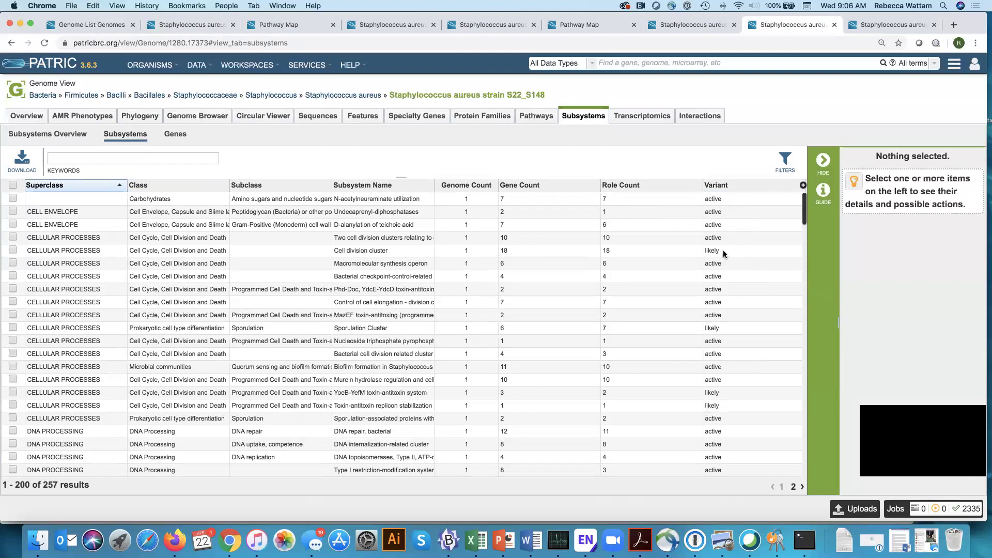
scroll(730, 270, "down", 2)
scroll(730, 269, "up", 2)
scroll(730, 269, "down", 2)
scroll(730, 268, "up", 2)
List the 1415 subsystem genes for S22_S148, then bring up the WORKSPACES menu.
left_click(879, 26)
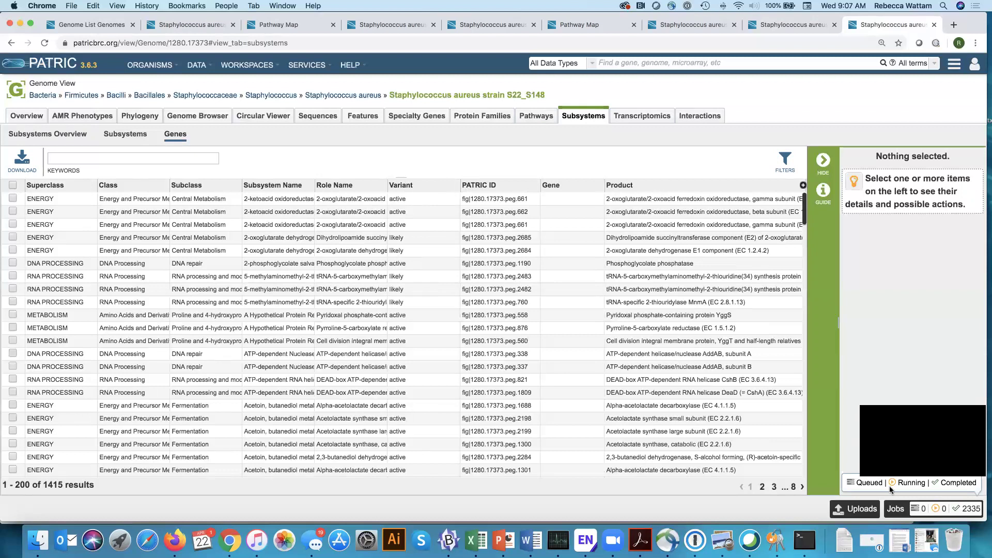
left_click(278, 69)
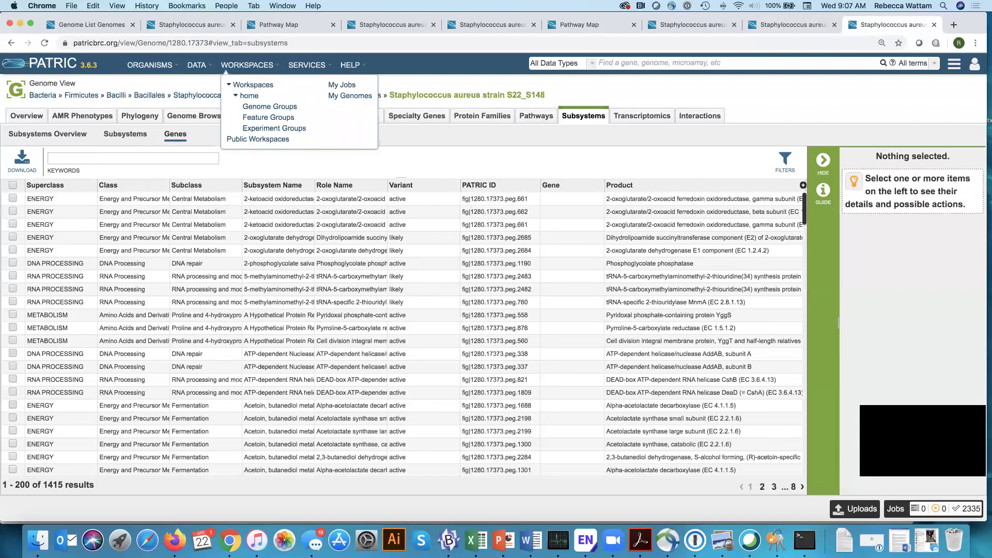
Filter jobs to Annotation and open job 513488's Wigglesworthia glossinidia NC_016893dot1 result folder.
left_click(896, 515)
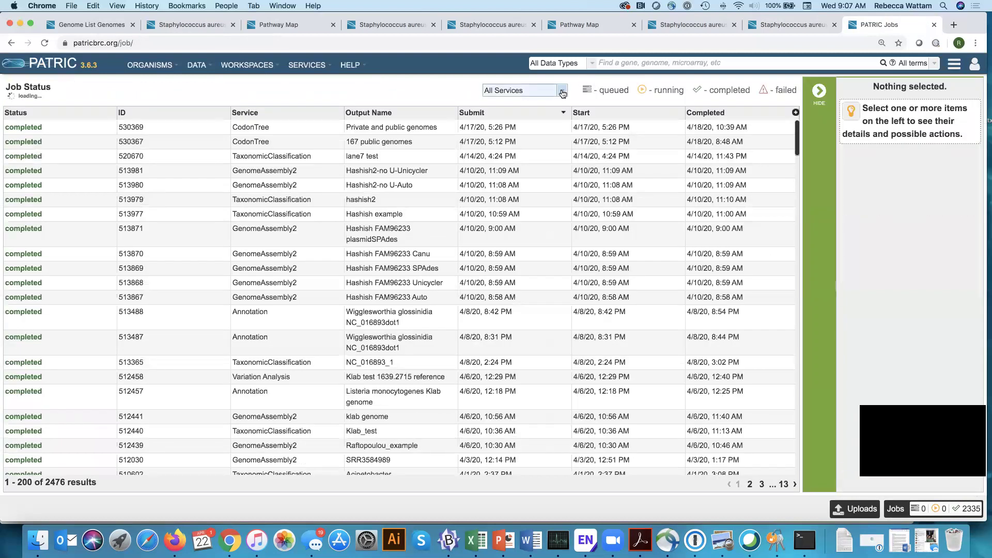
left_click(563, 91)
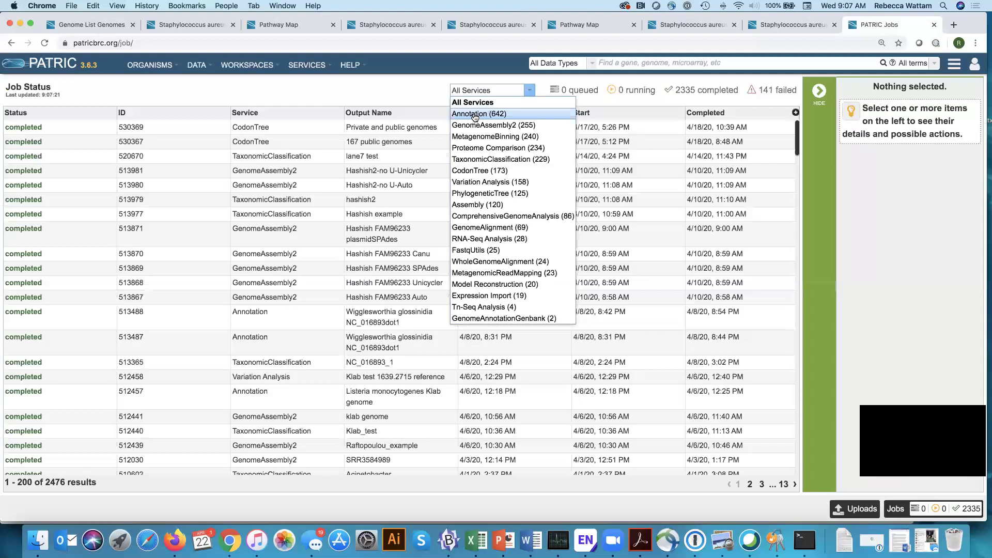
left_click(475, 115)
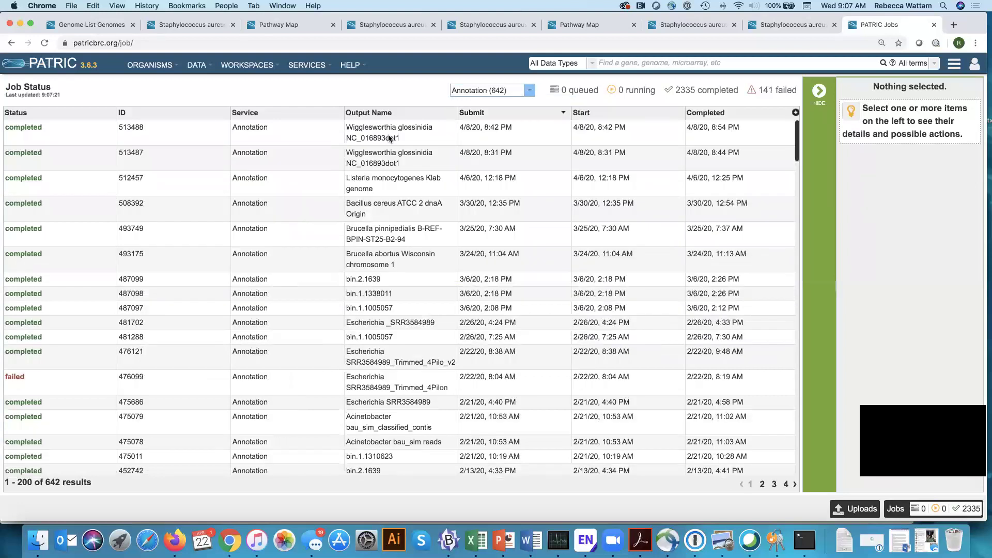
left_click(644, 131)
left_click(820, 125)
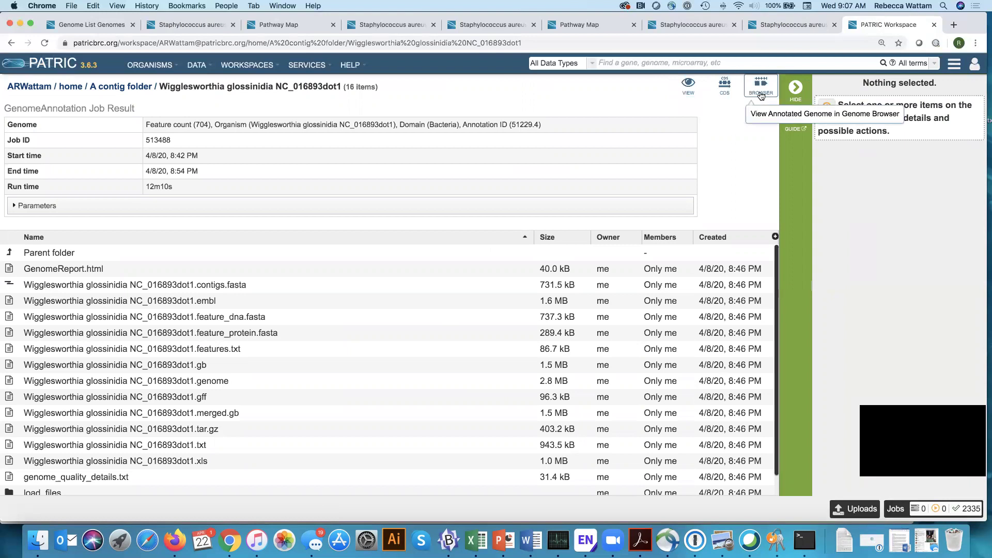
left_click(689, 88)
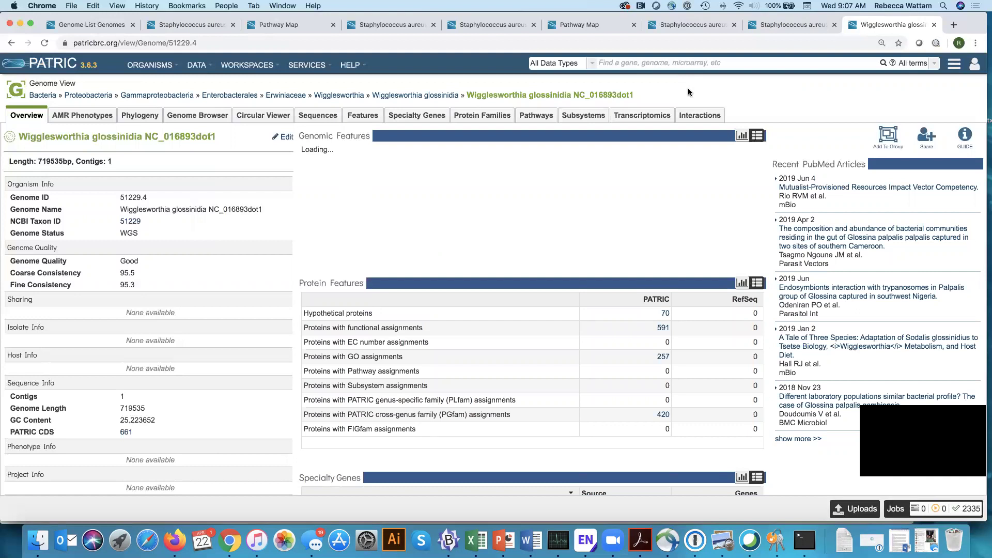
Edit the Wigglesworthia genome metadata, setting Host Name to 'Pea aphid', and save.
left_click(285, 138)
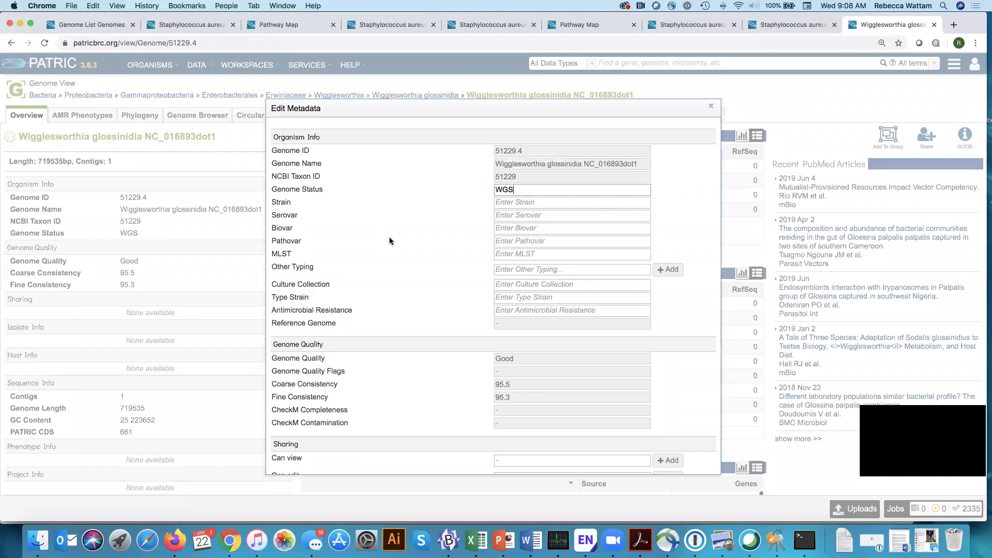
scroll(390, 241, "down", 10)
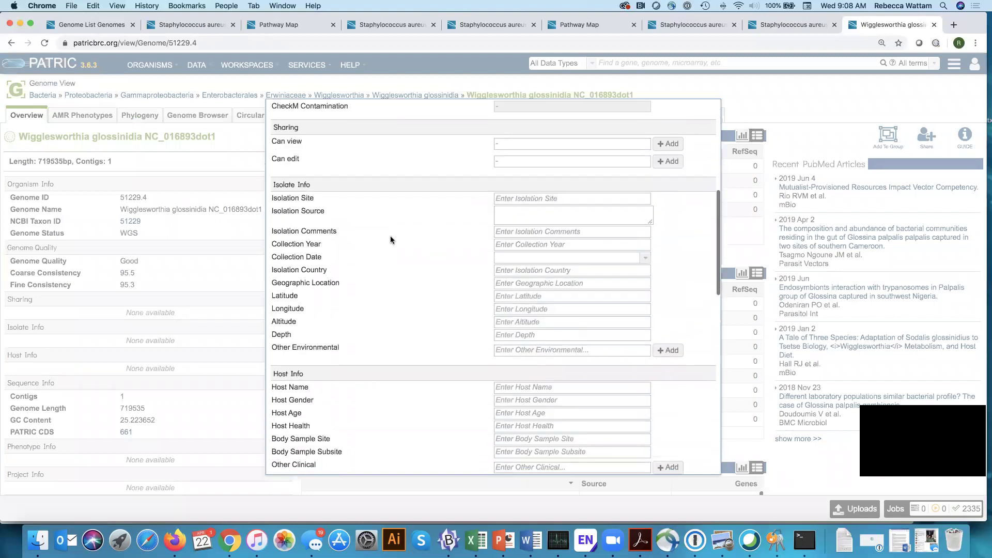
scroll(389, 240, "down", 2)
left_click(515, 235)
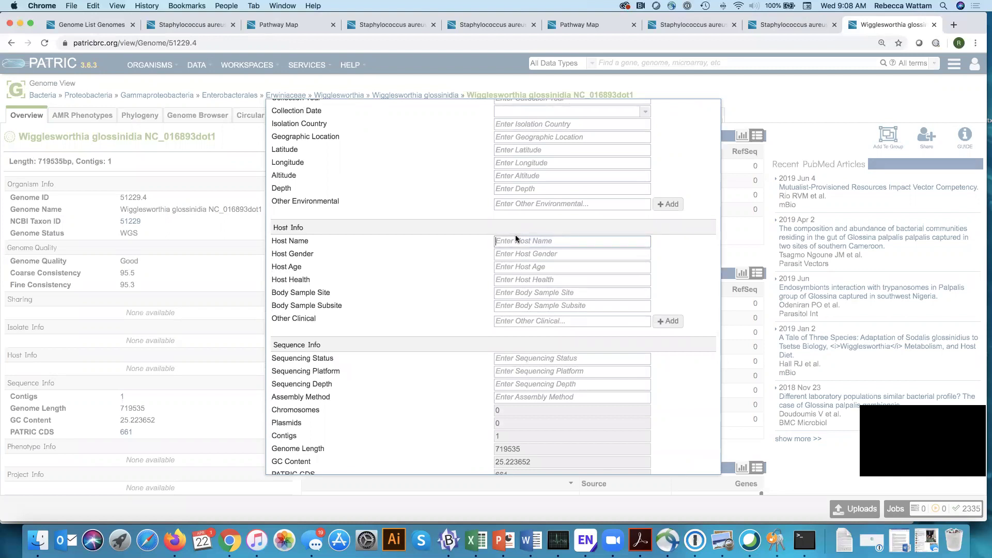
type("Pea aphid")
left_click(662, 321)
scroll(600, 298, "down", 8)
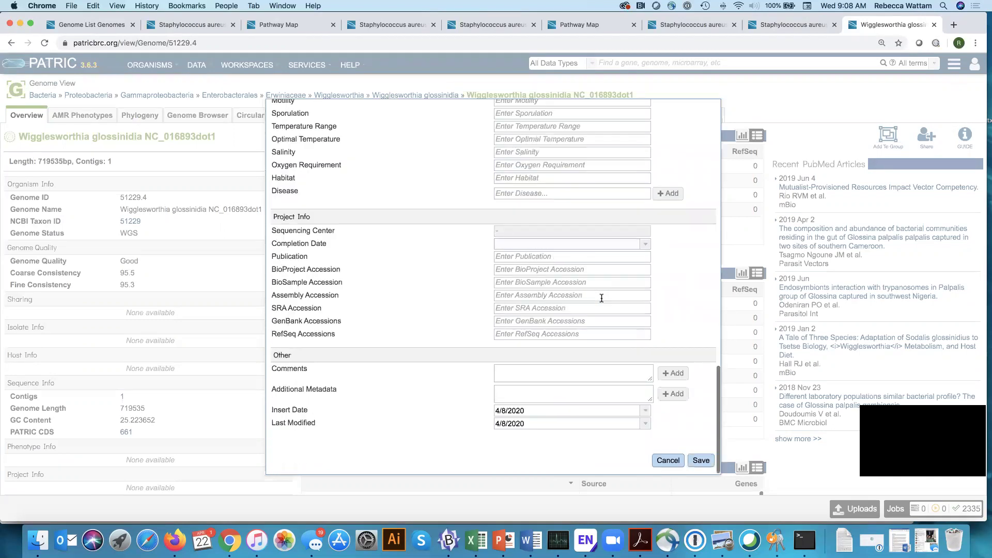
left_click(697, 460)
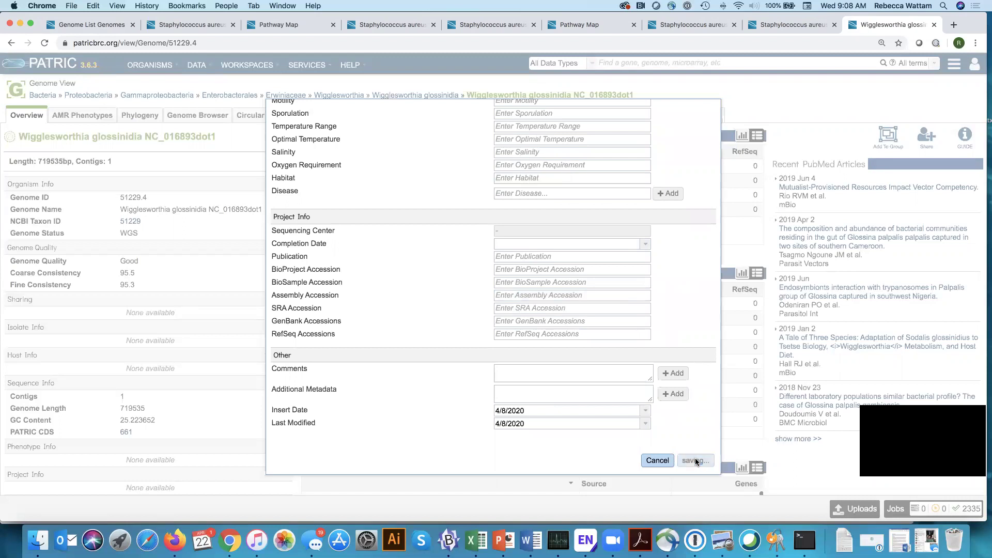